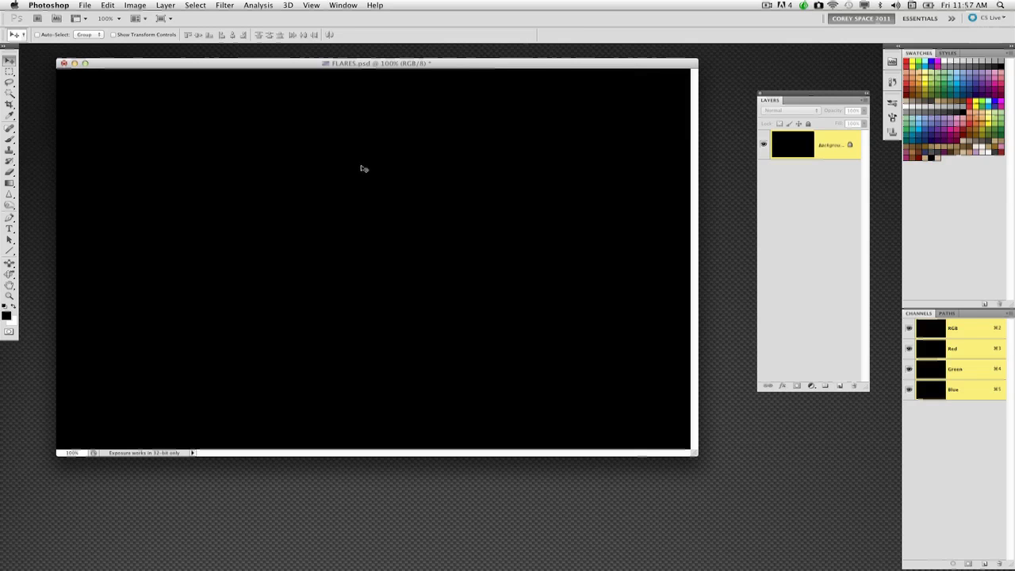
Create a new 5 × 5 inch document at 100 pixels/inch
left_click_drag(425, 62, 429, 64)
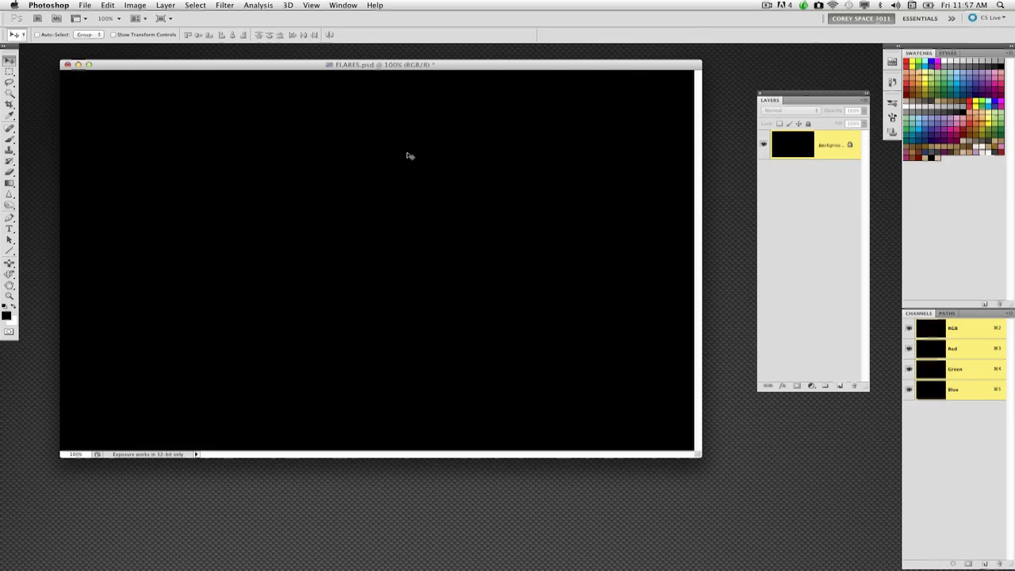
left_click(90, 5)
mouse_move(107, 5)
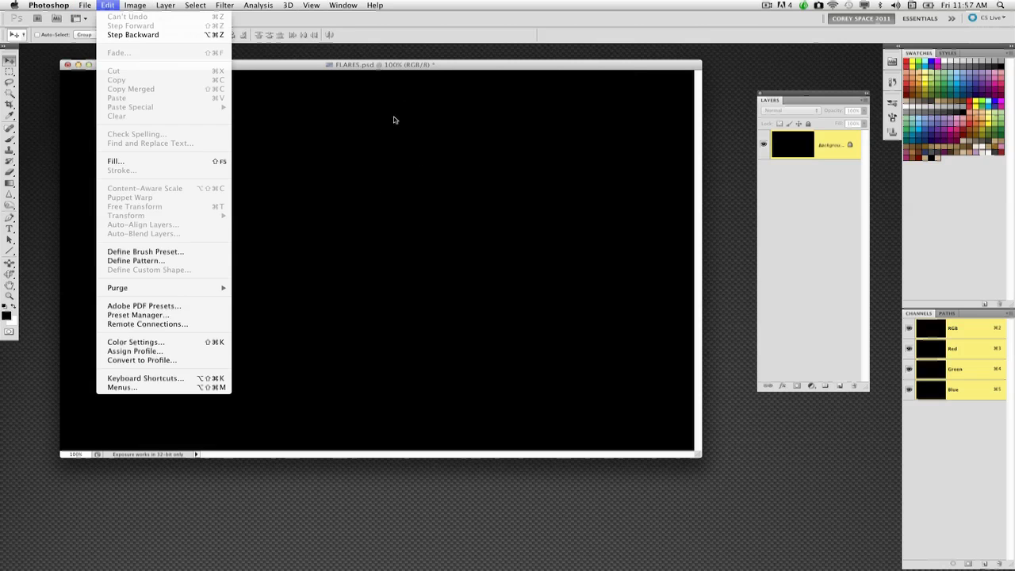
left_click(332, 127)
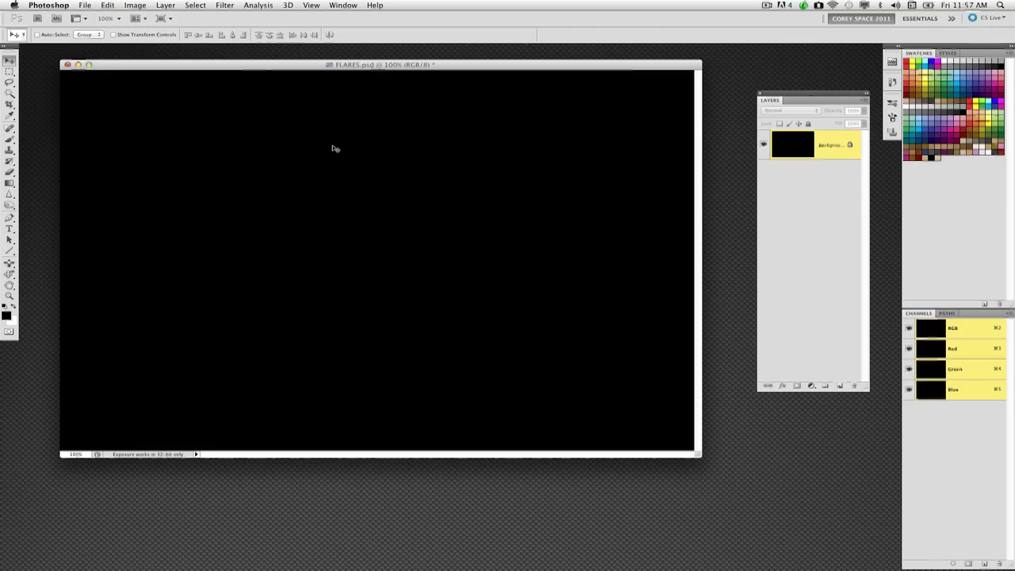
left_click(68, 64)
left_click(83, 6)
left_click(87, 19)
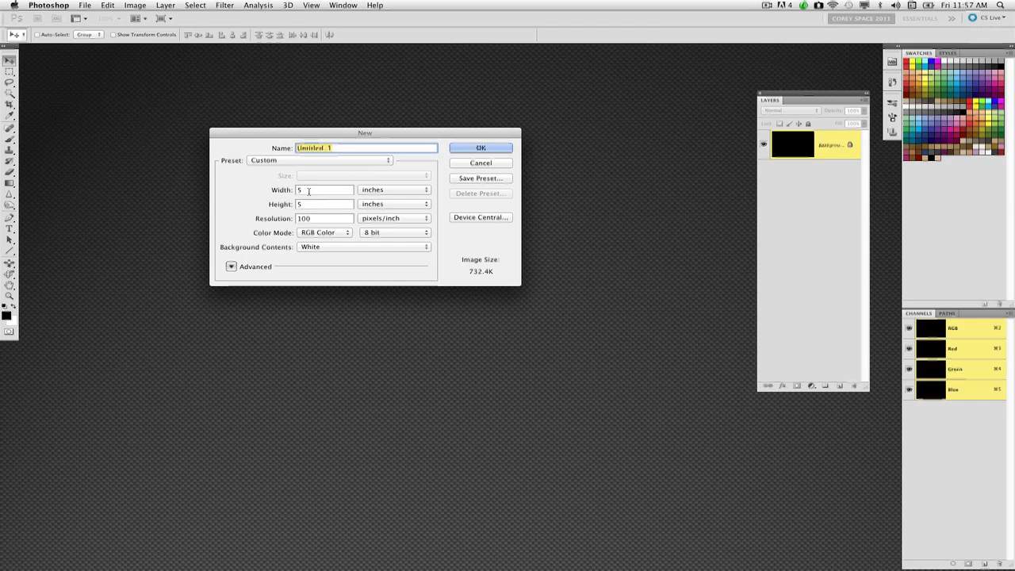
left_click(472, 152)
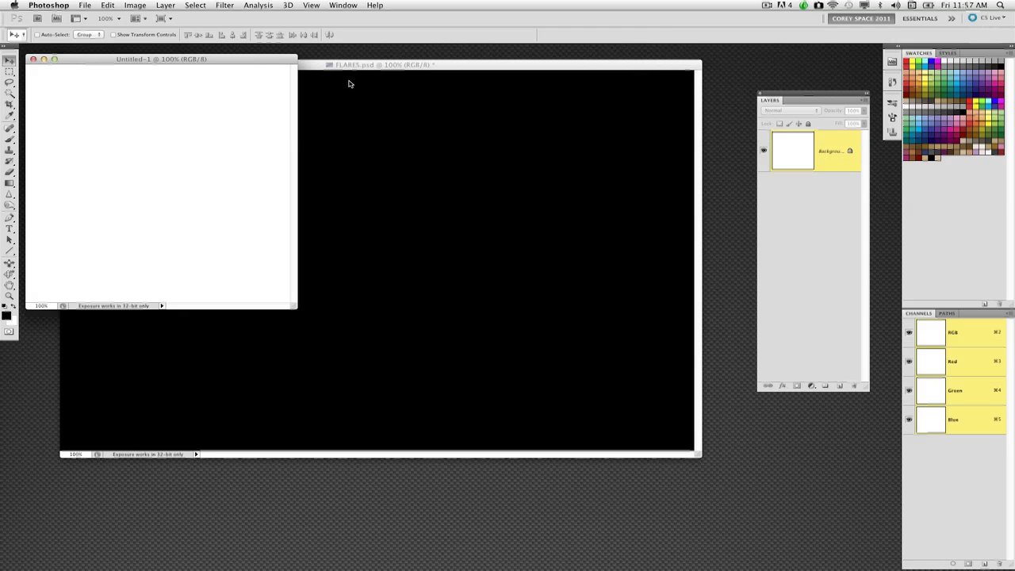
Move FLARES.psd aside, arrange the new window and invert its white canvas to black
left_click_drag(317, 65, 211, 463)
left_click_drag(229, 61, 344, 94)
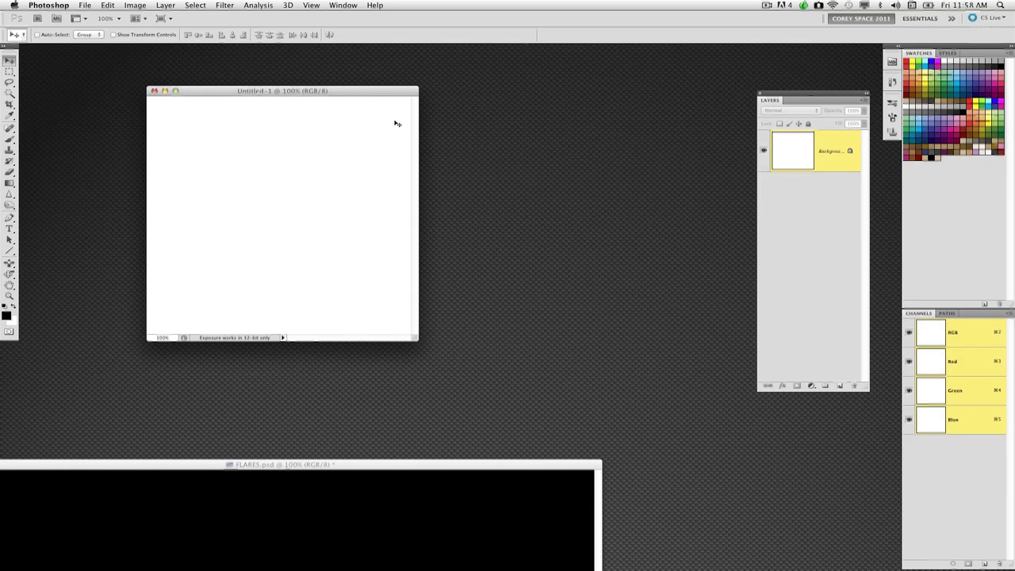
key("super+i")
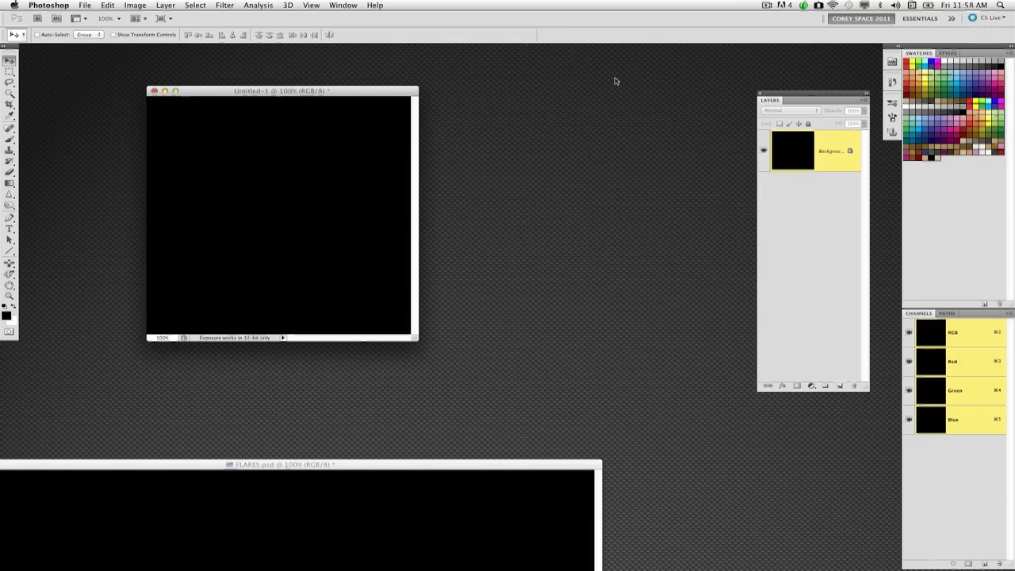
left_click_drag(420, 92, 428, 97)
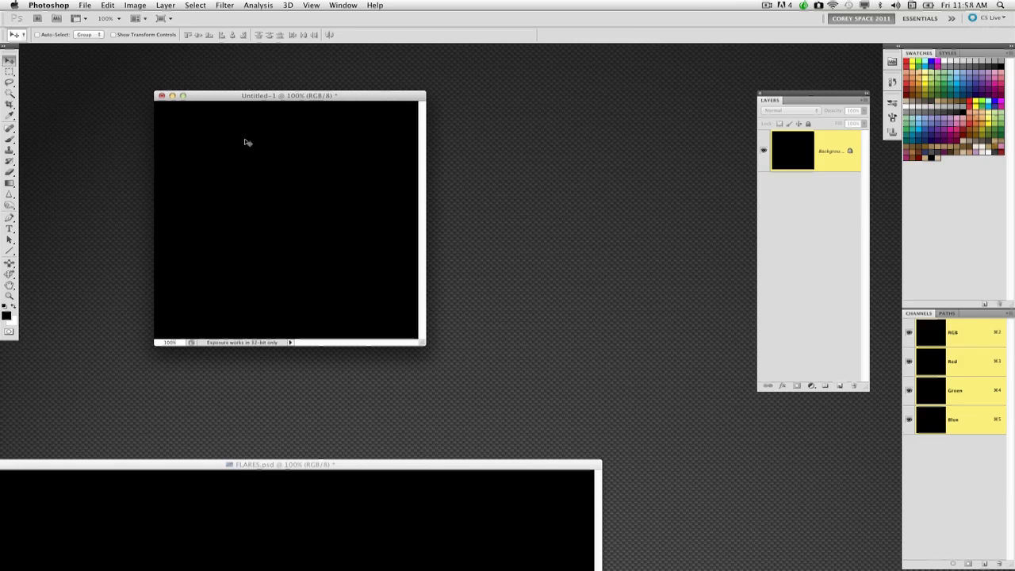
Apply a Movie Prime lens flare at 100% brightness to the centre of the black canvas
left_click(225, 4)
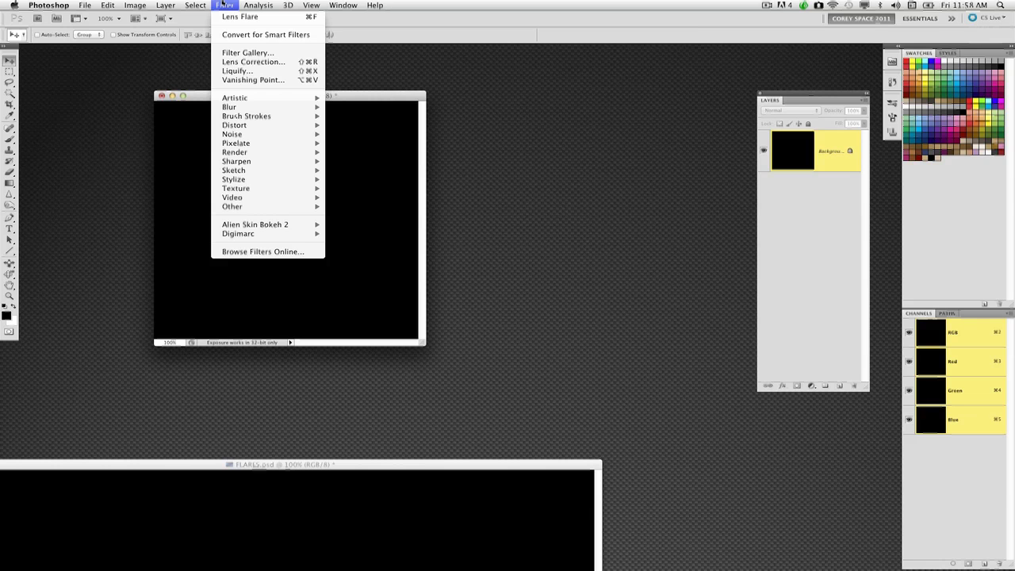
mouse_move(255, 152)
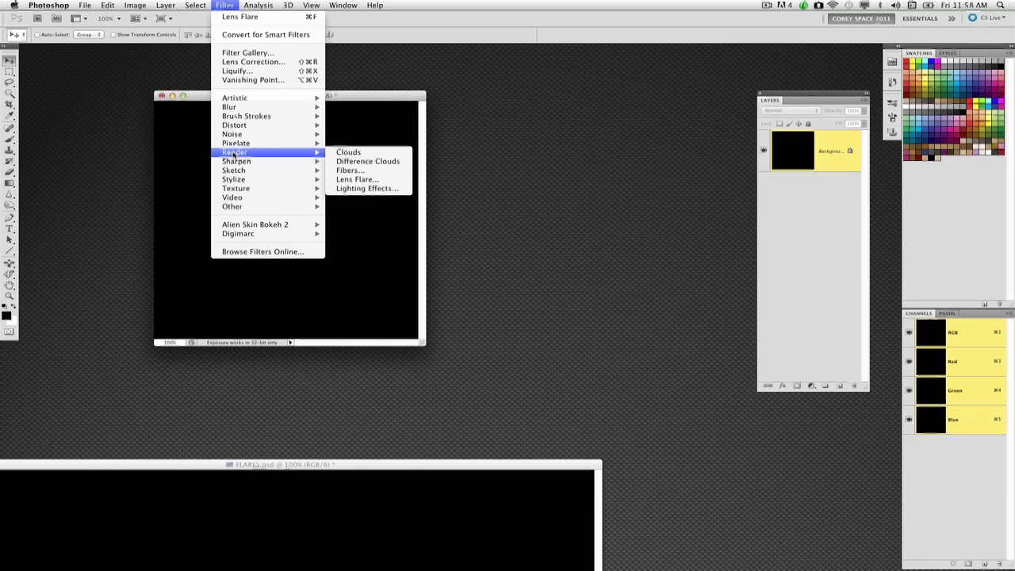
left_click(369, 181)
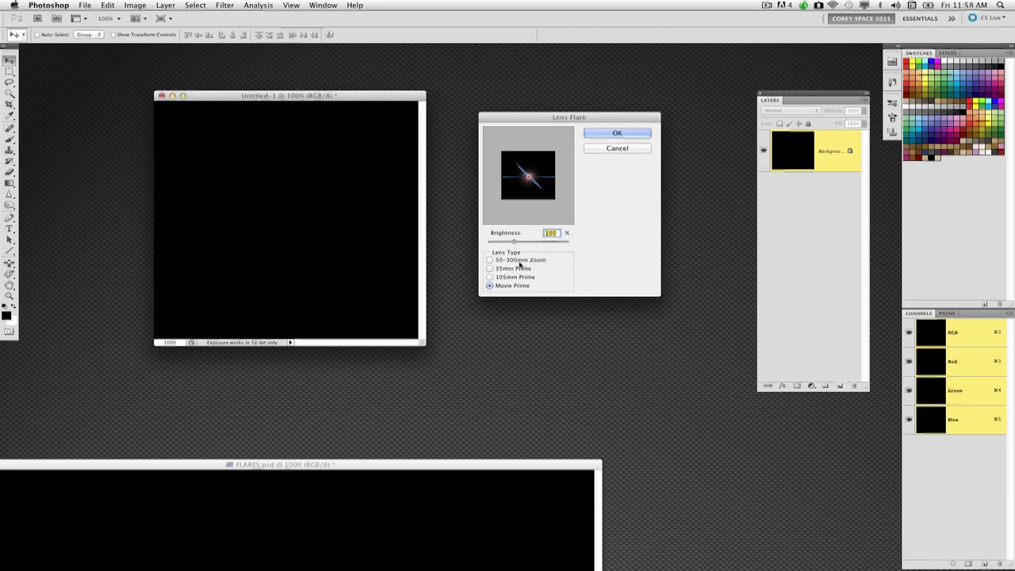
left_click(521, 259)
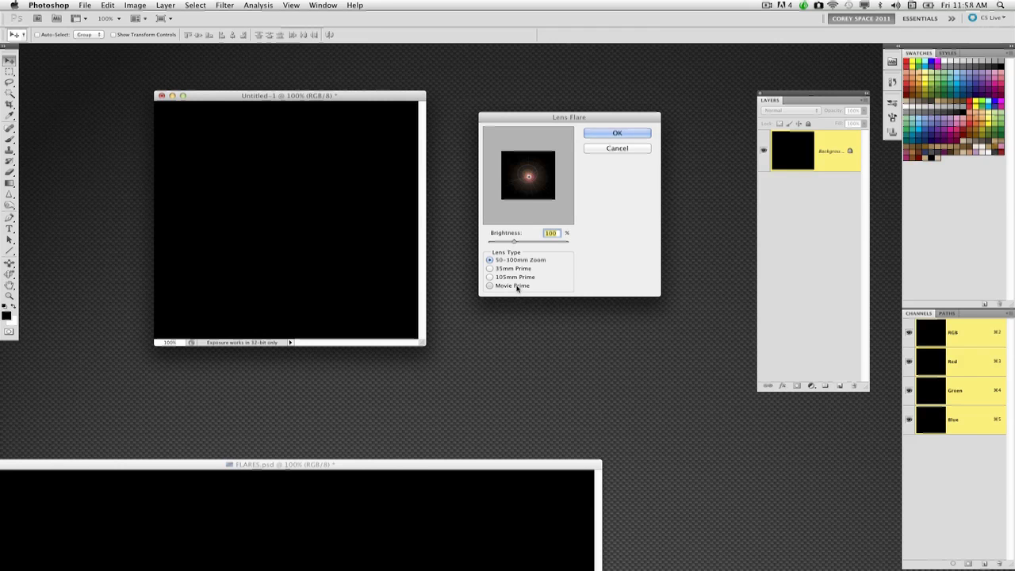
left_click(517, 286)
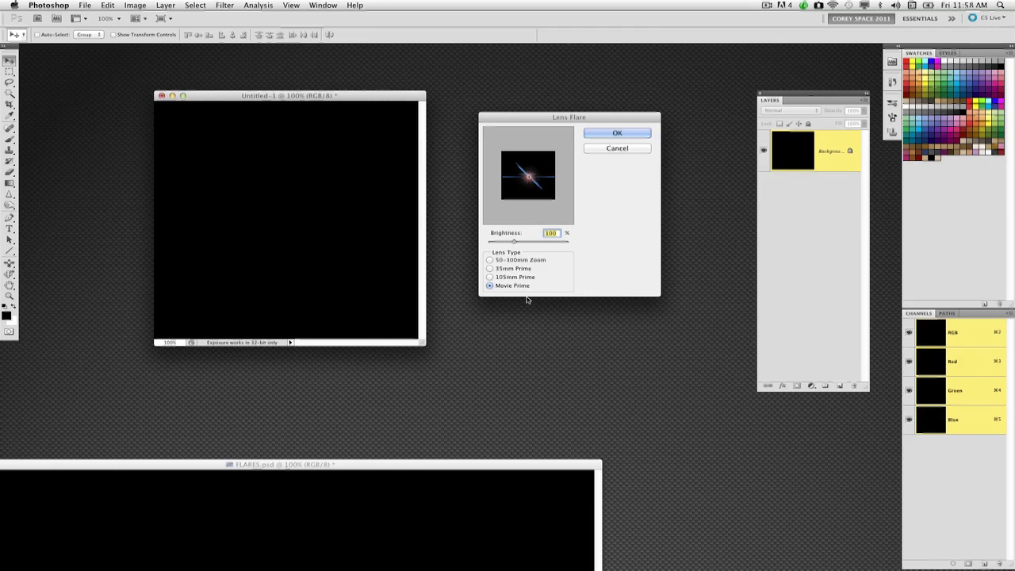
left_click(528, 171)
left_click(529, 174)
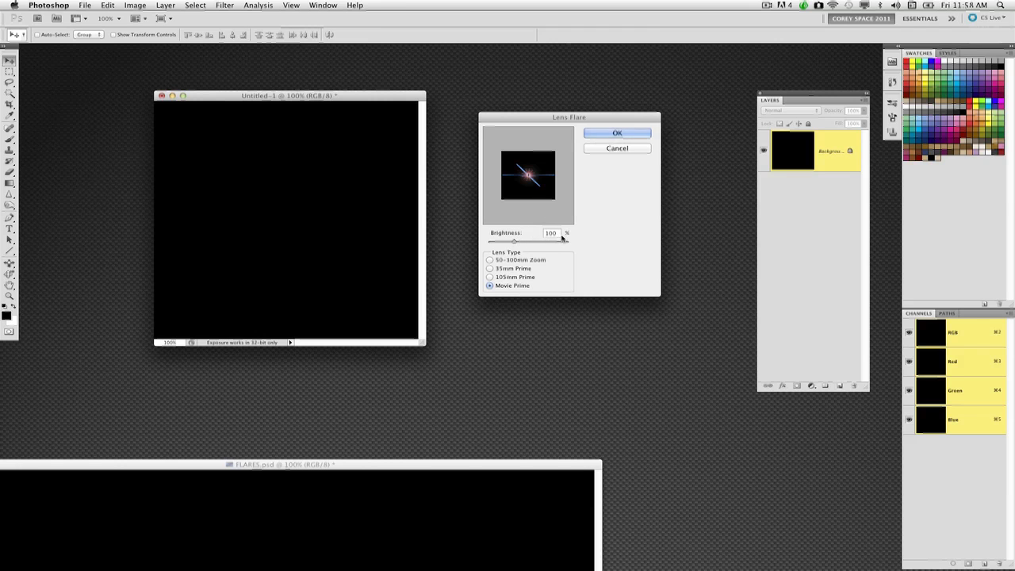
left_click(622, 133)
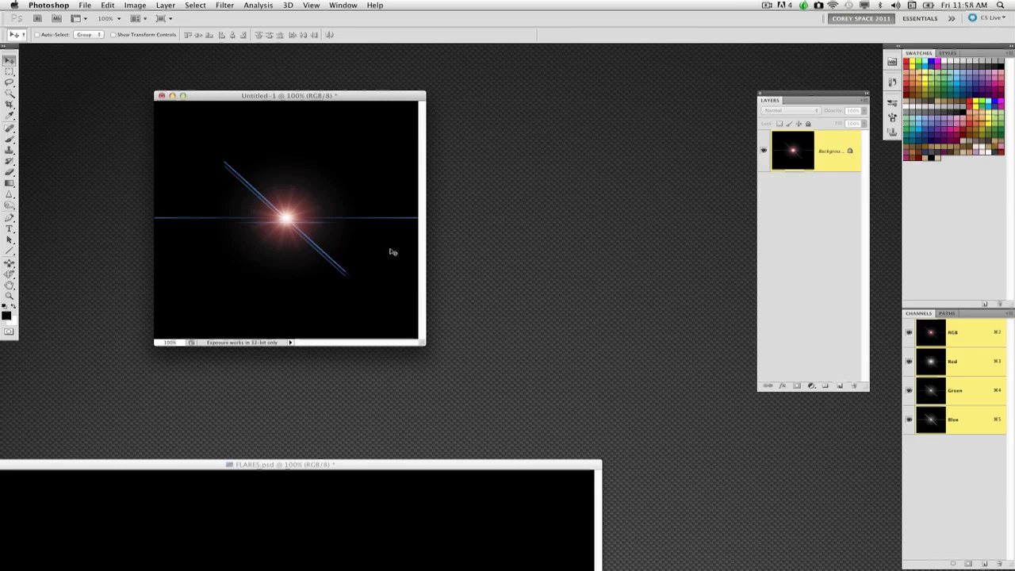
left_click_drag(381, 95, 384, 96)
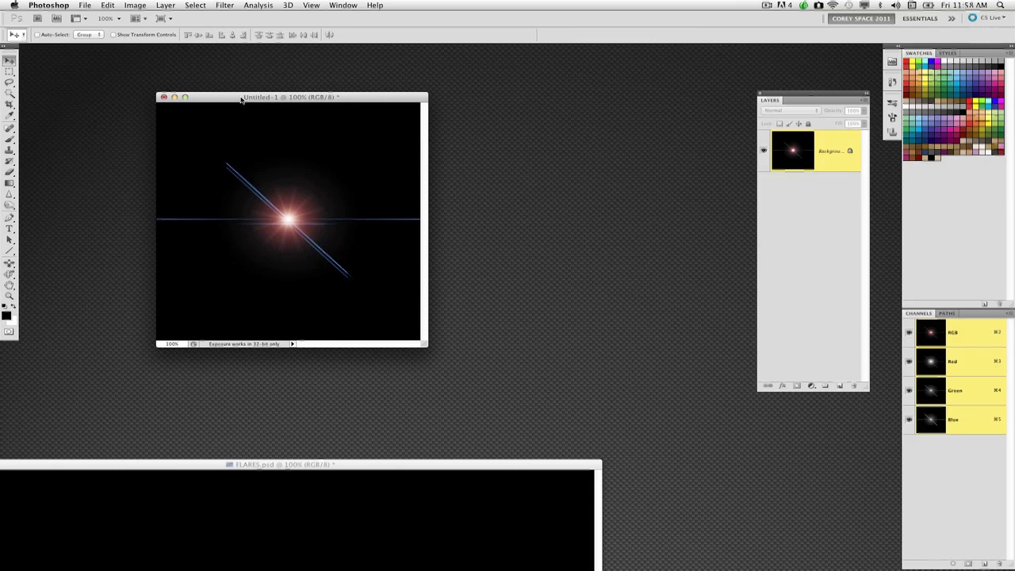
Desaturate the flare, then invert the image so dark streaks sit on white, enlarging the window
key("shift+super+u")
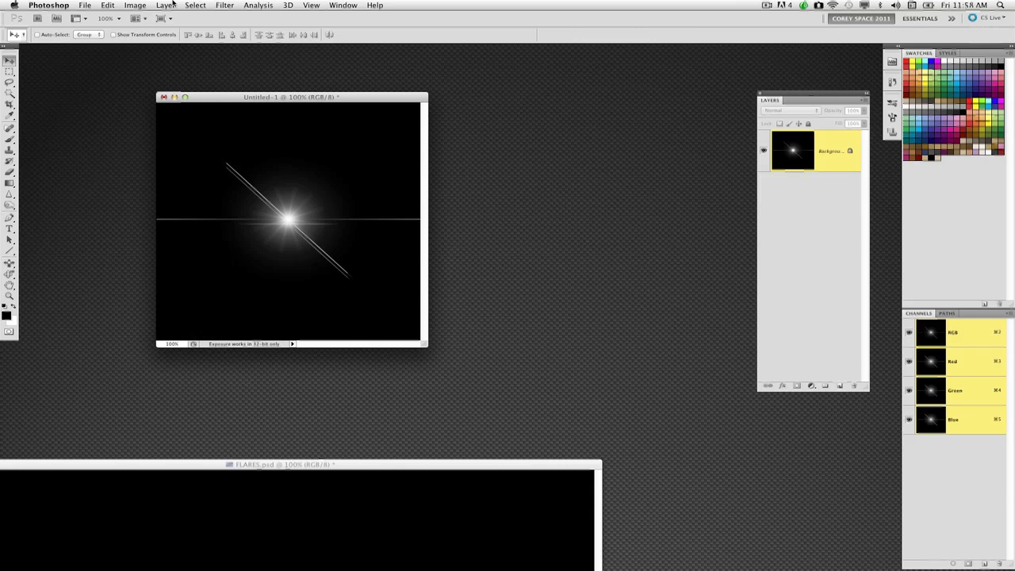
left_click(136, 5)
mouse_move(152, 35)
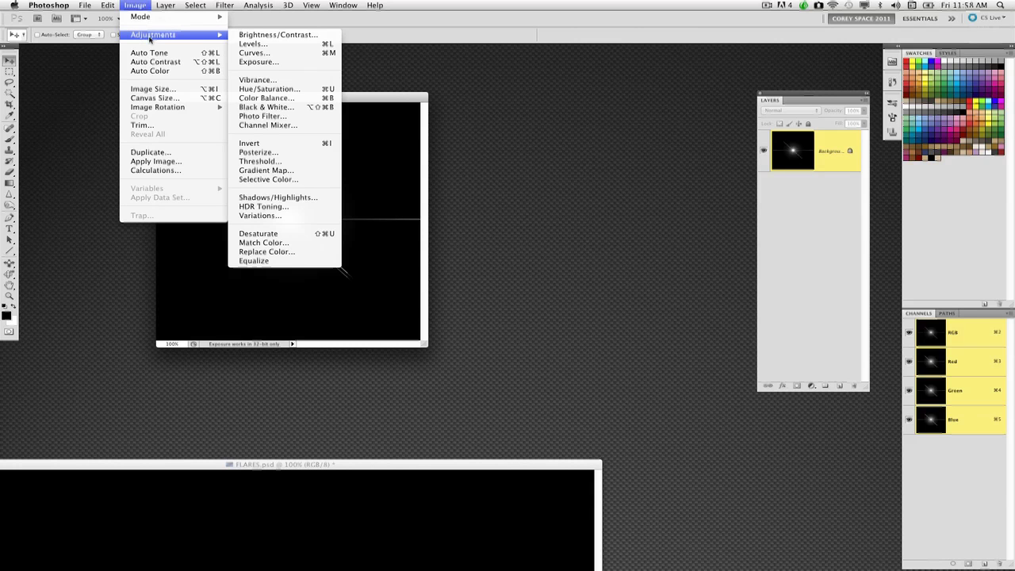
left_click(304, 142)
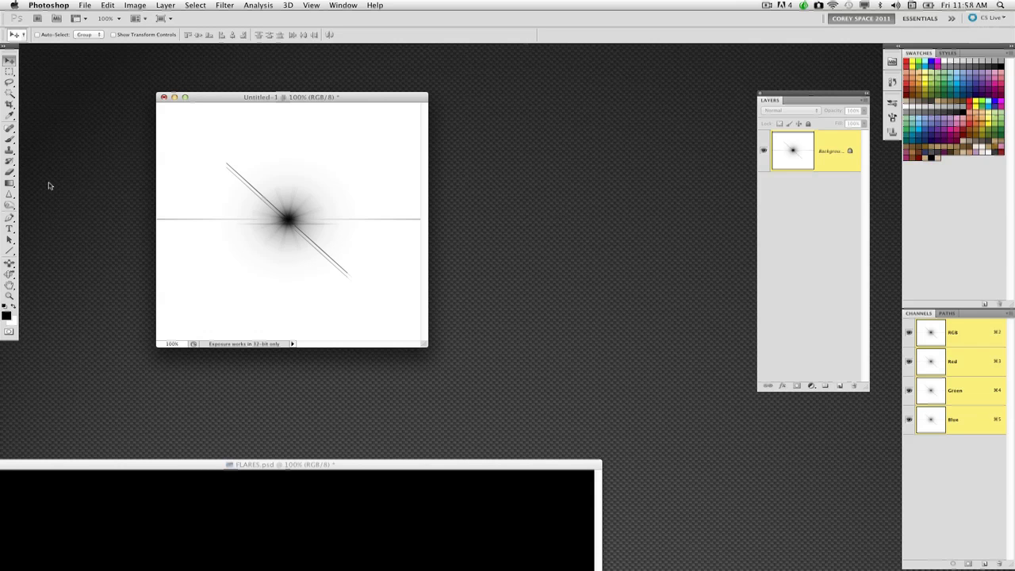
left_click_drag(426, 343, 474, 370)
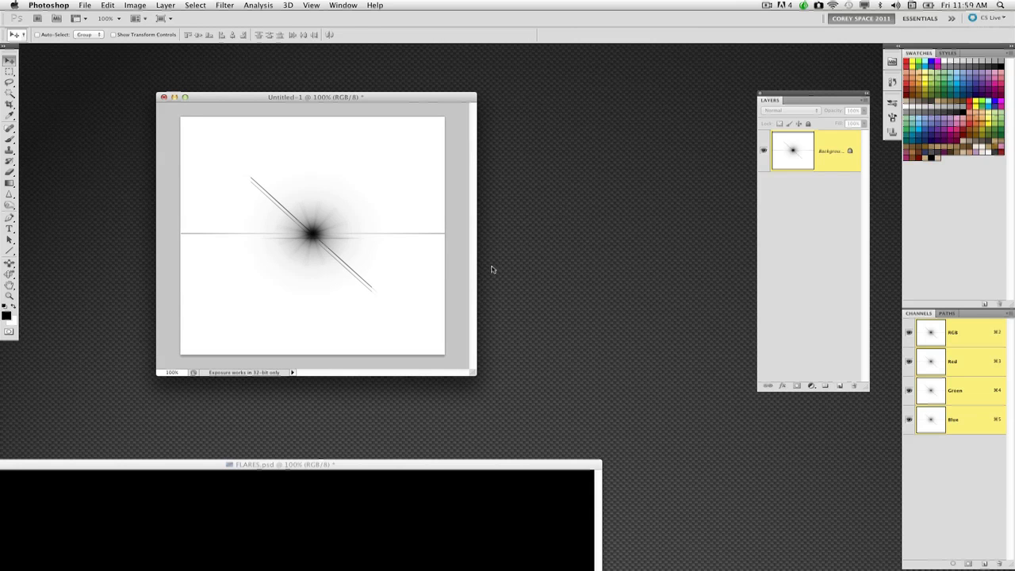
Set up a white Foreground to Transparent linear gradient
left_click_drag(9, 183, 77, 184)
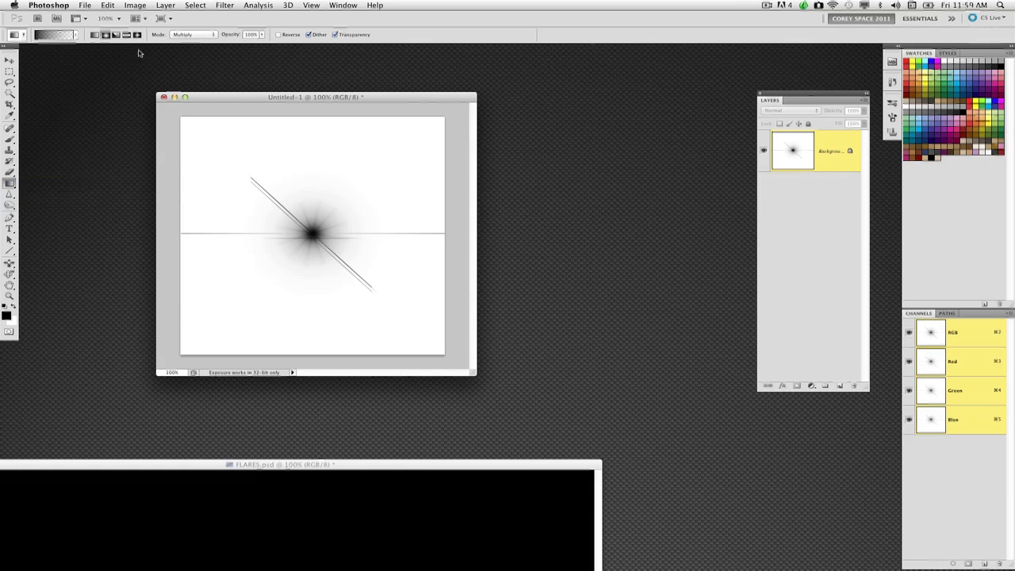
left_click(95, 35)
left_click(13, 306)
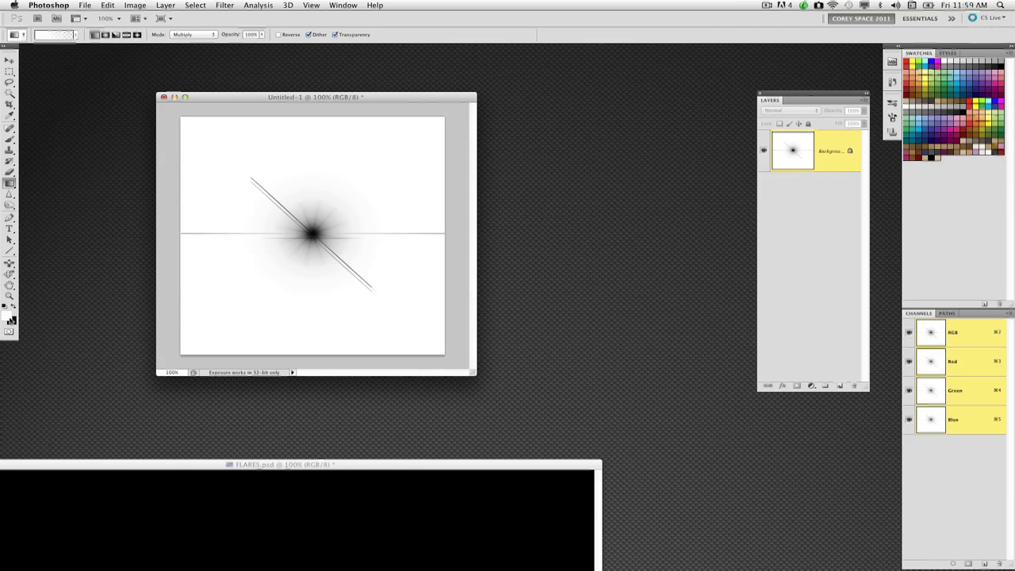
left_click(46, 36)
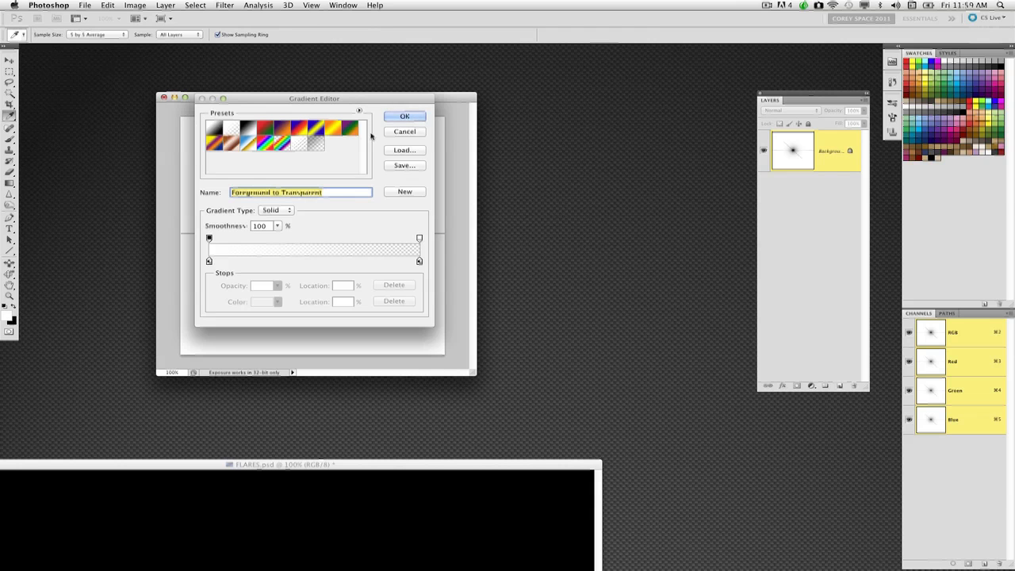
left_click(396, 120)
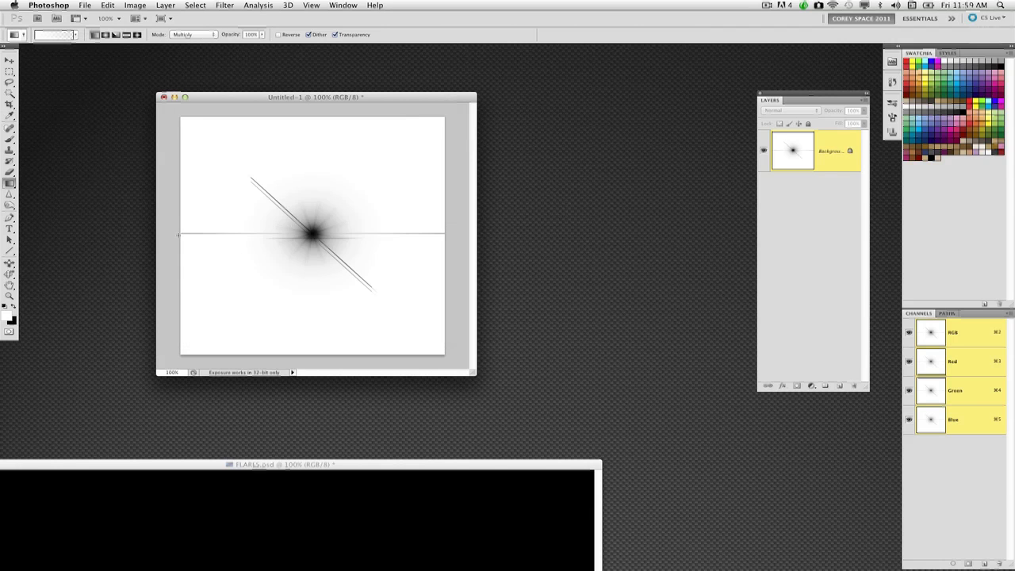
Fade out both ends of the horizontal and diagonal streaks with Normal-mode white gradients
left_click_drag(203, 235, 272, 236)
left_click_drag(450, 233, 373, 231)
left_click(192, 33)
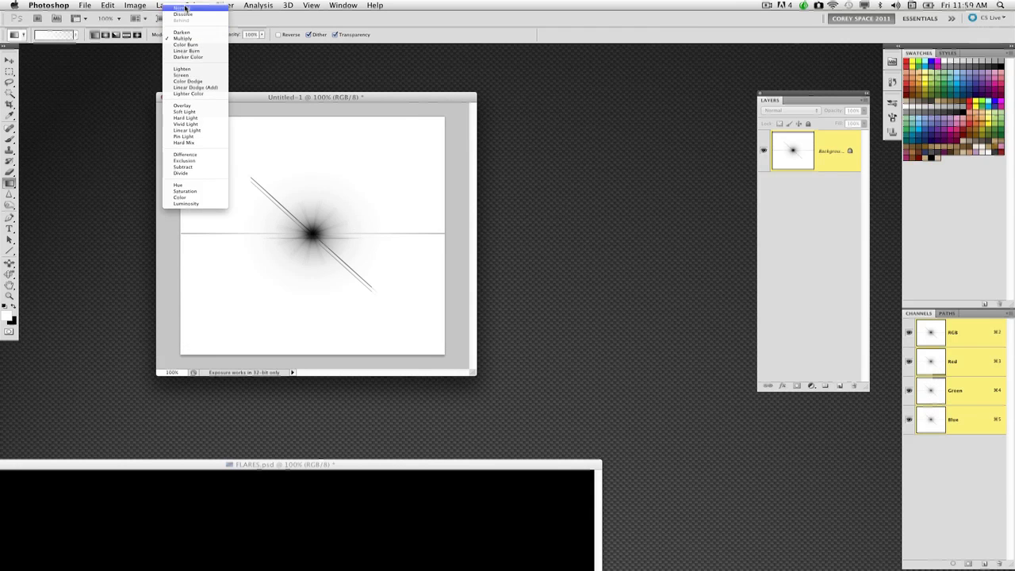
left_click(187, 10)
left_click_drag(224, 232, 255, 233)
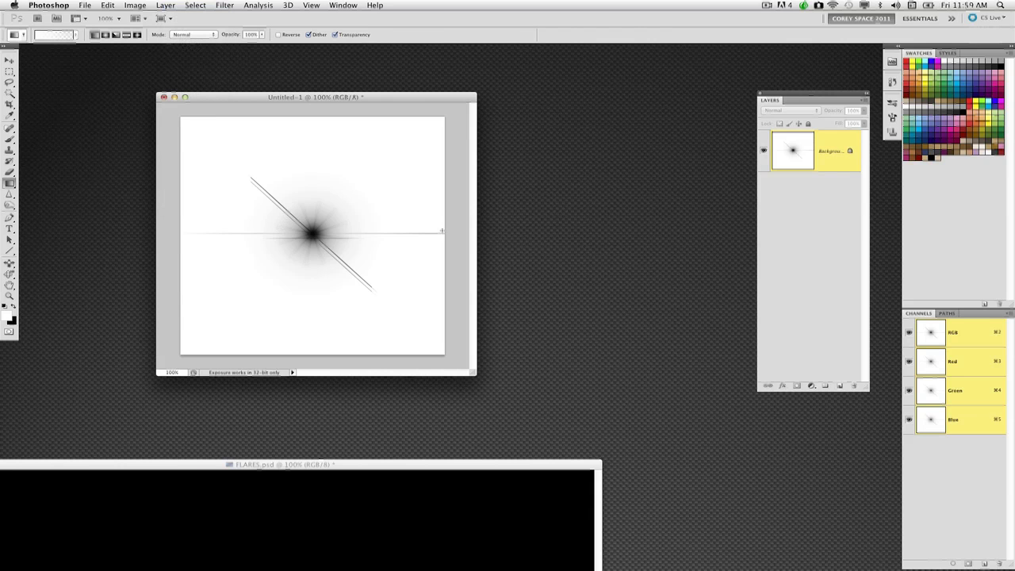
left_click_drag(438, 233, 368, 239)
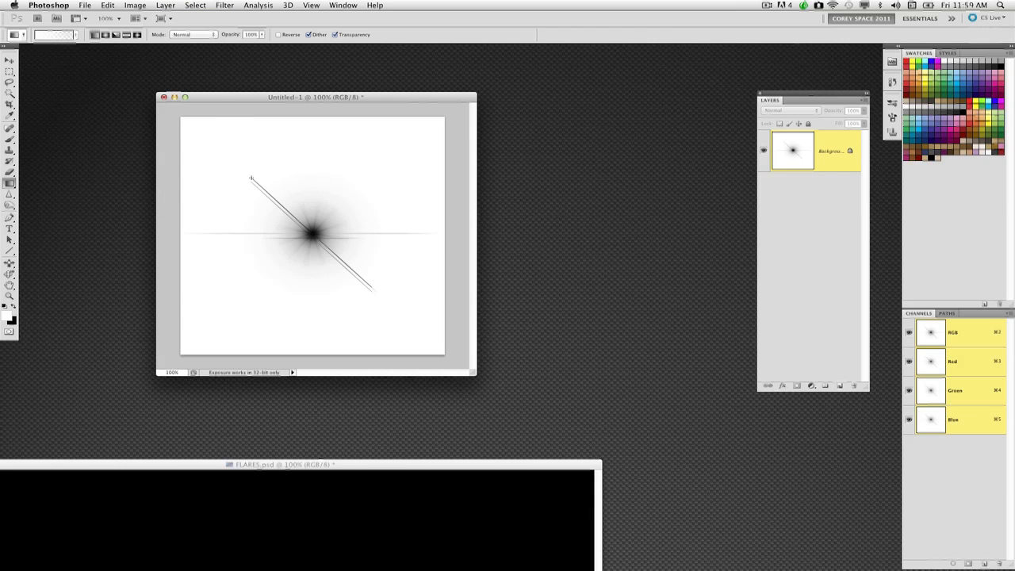
left_click_drag(250, 176, 253, 181)
left_click_drag(347, 287, 341, 249)
left_click(9, 61)
left_click_drag(372, 98, 393, 95)
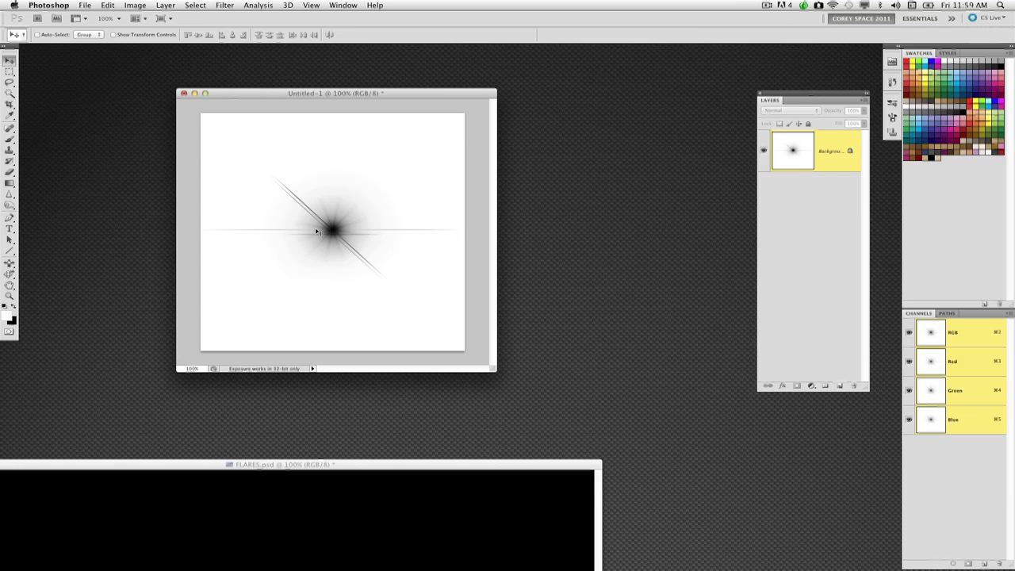
Save the starburst as the 'Movie Prime Flare' brush preset and bring FLARES.psd to the front
left_click(108, 5)
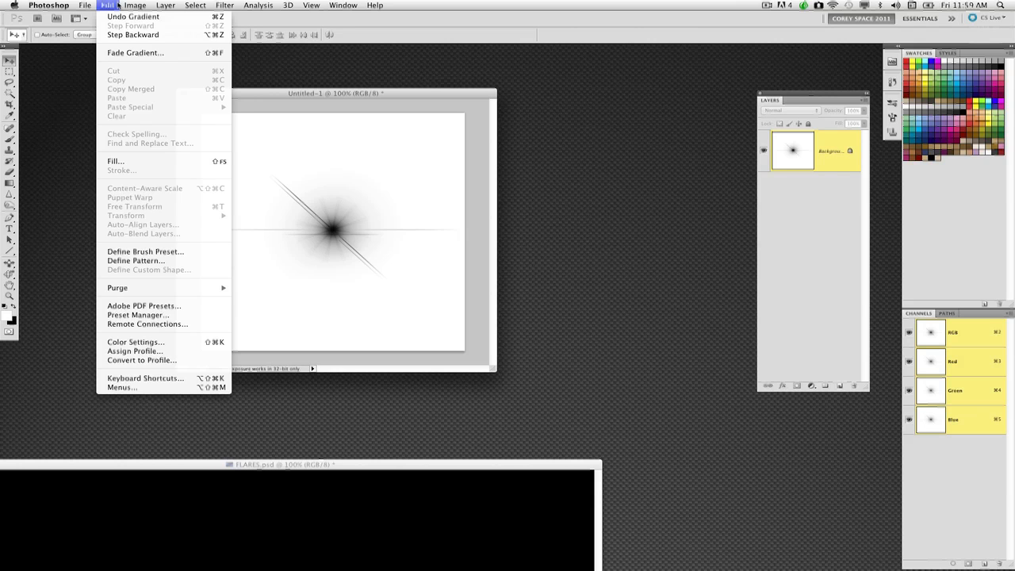
left_click(158, 252)
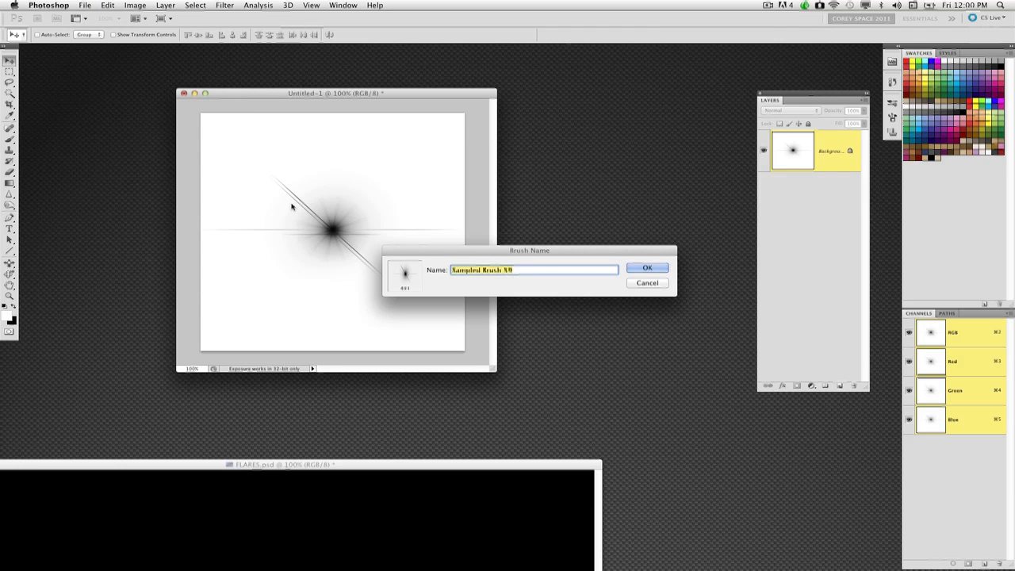
type("Flare")
key("BackSpace")
key("BackSpace")
key("BackSpace")
key("BackSpace")
key("BackSpace")
key("BackSpace")
type("Movie Prime Flare")
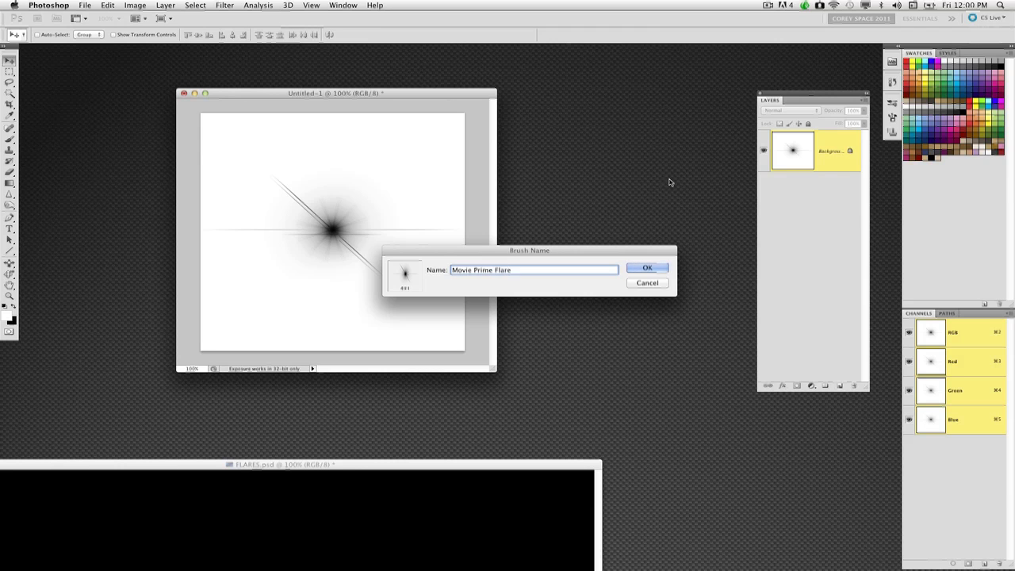
left_click(649, 268)
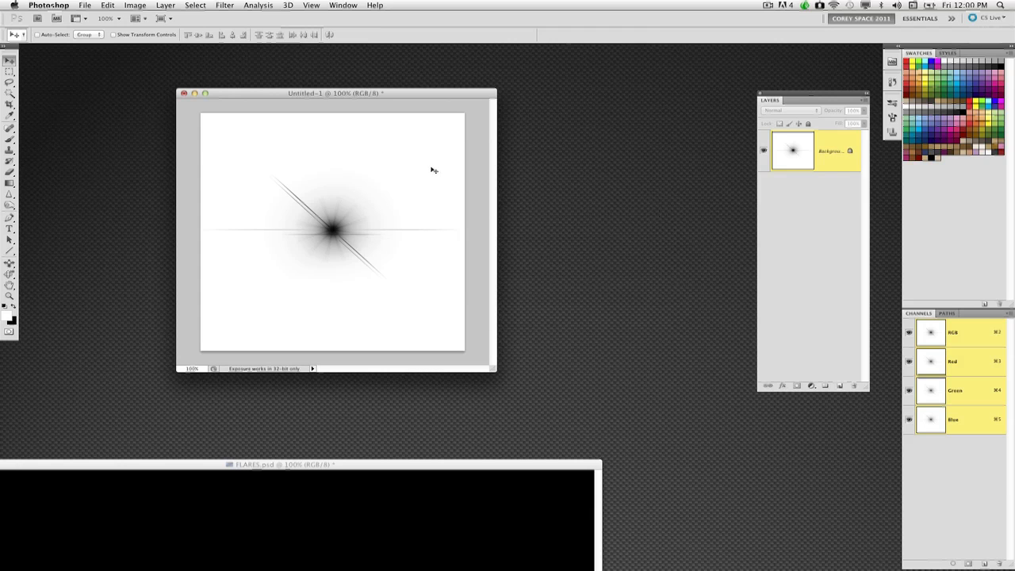
left_click_drag(361, 464, 424, 87)
Add Layer 1 to FLARES.psd and choose the Brush tool with the 493 flare preset
left_click(839, 385)
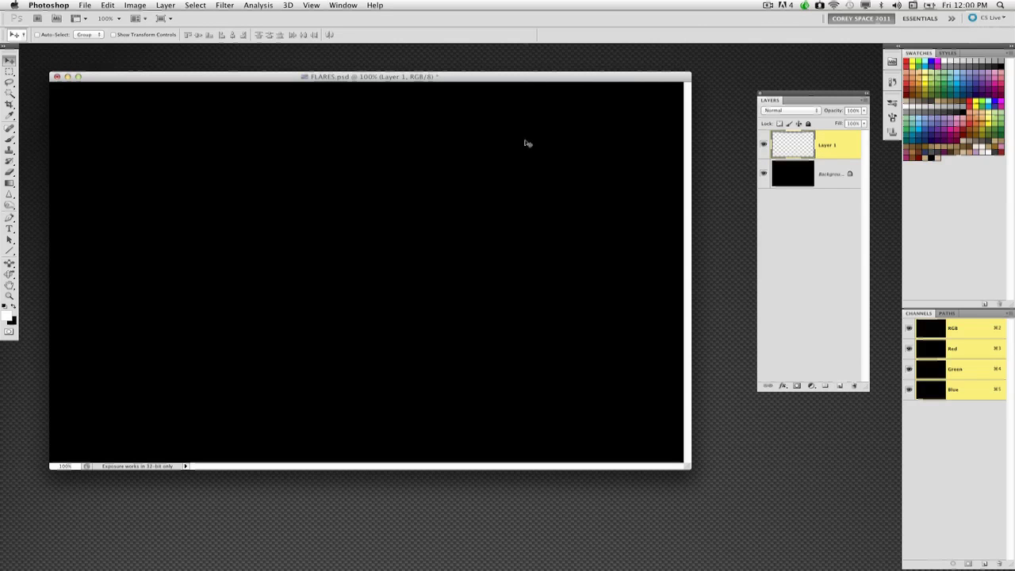
left_click_drag(10, 140, 29, 147)
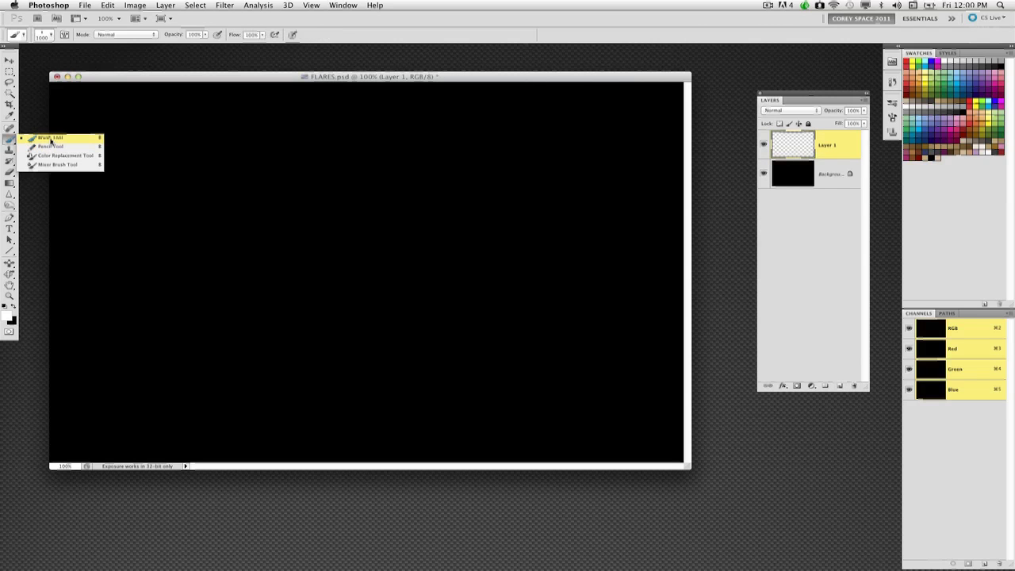
left_click(89, 137)
left_click(53, 35)
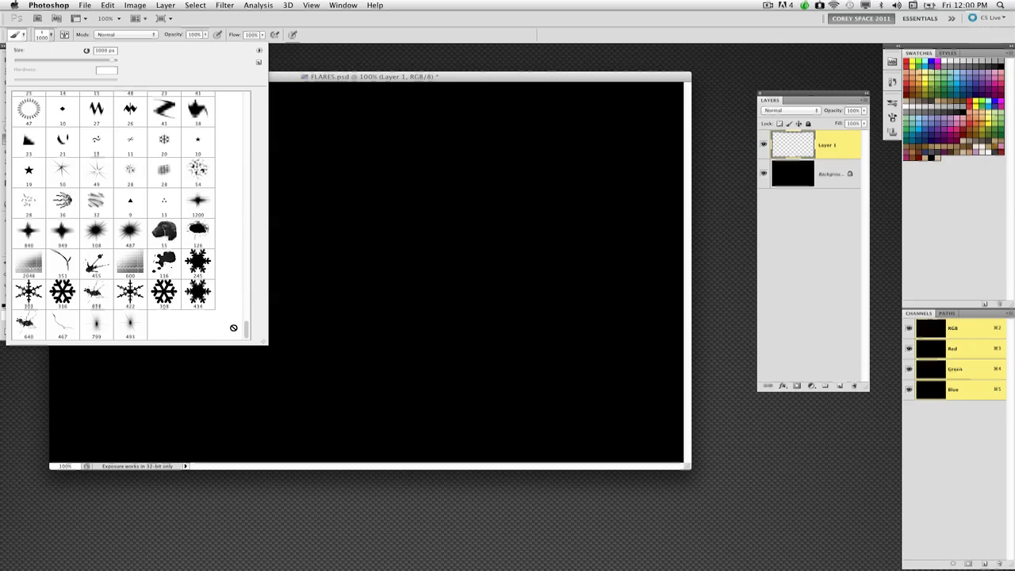
scroll(239, 330, "up", 8)
scroll(239, 331, "down", 8)
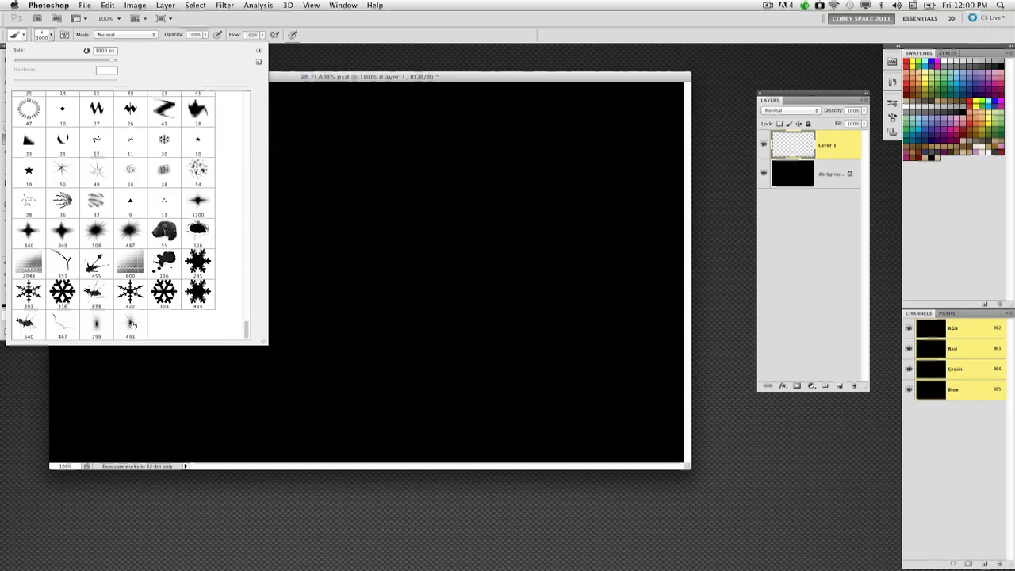
left_click(130, 325)
key("Return")
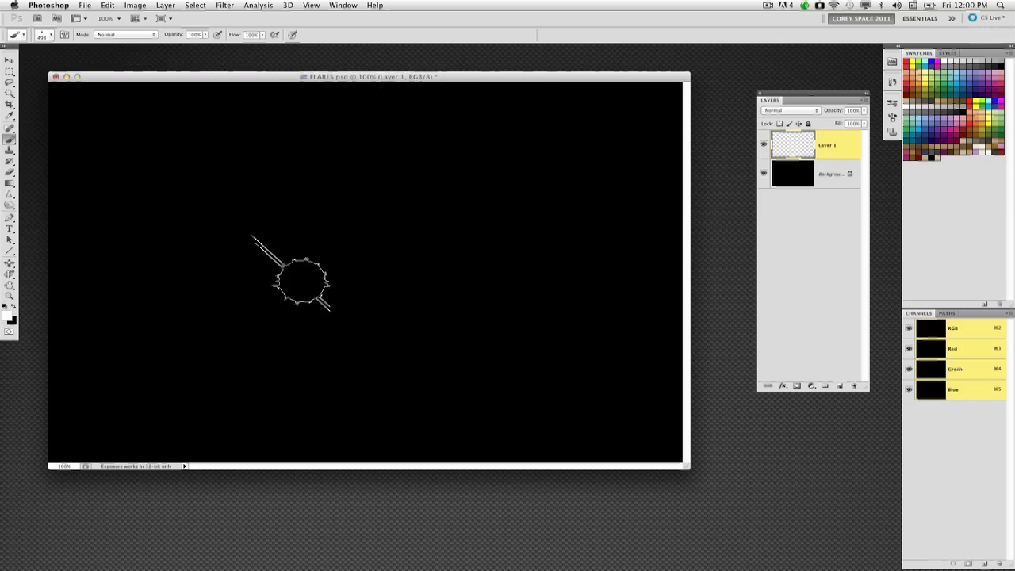
Stamp and drag test flares on Layer 1, then clear them so the canvas is black
left_click(316, 290)
key("super+z")
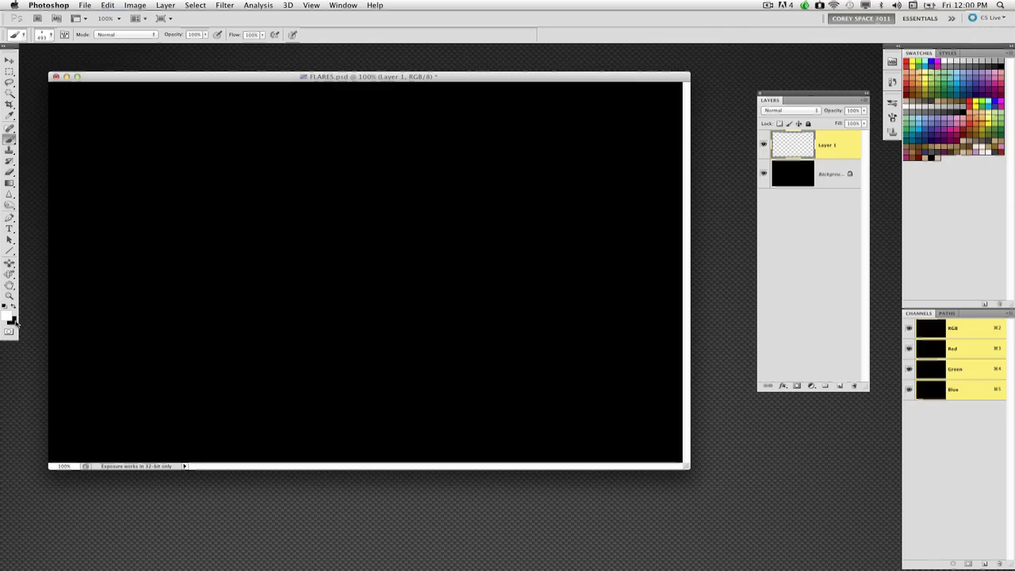
left_click(228, 347)
left_click(404, 228)
left_click(494, 169)
left_click(289, 201)
left_click(270, 223)
left_click(282, 247)
left_click_drag(310, 262, 505, 291)
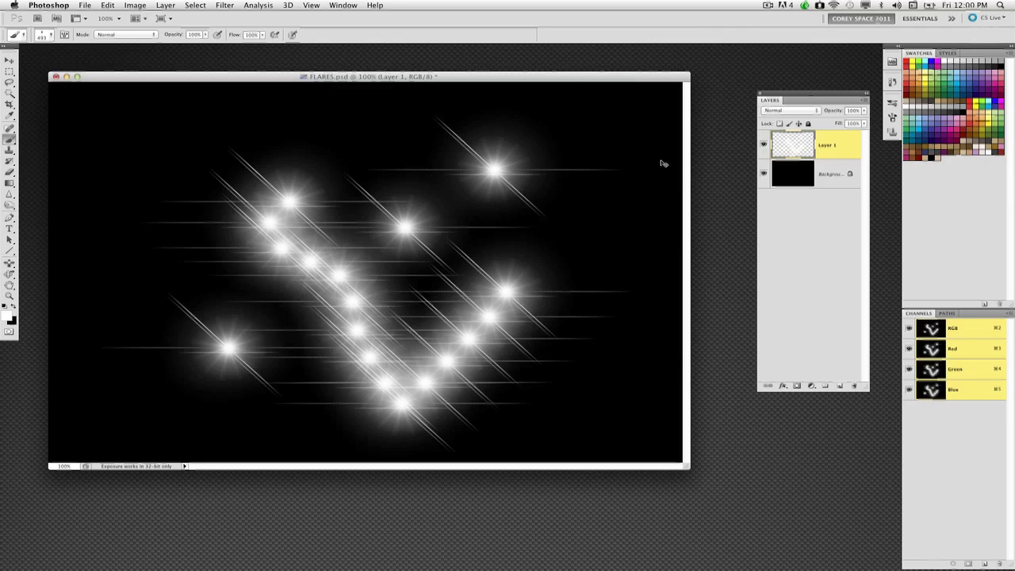
key("Delete")
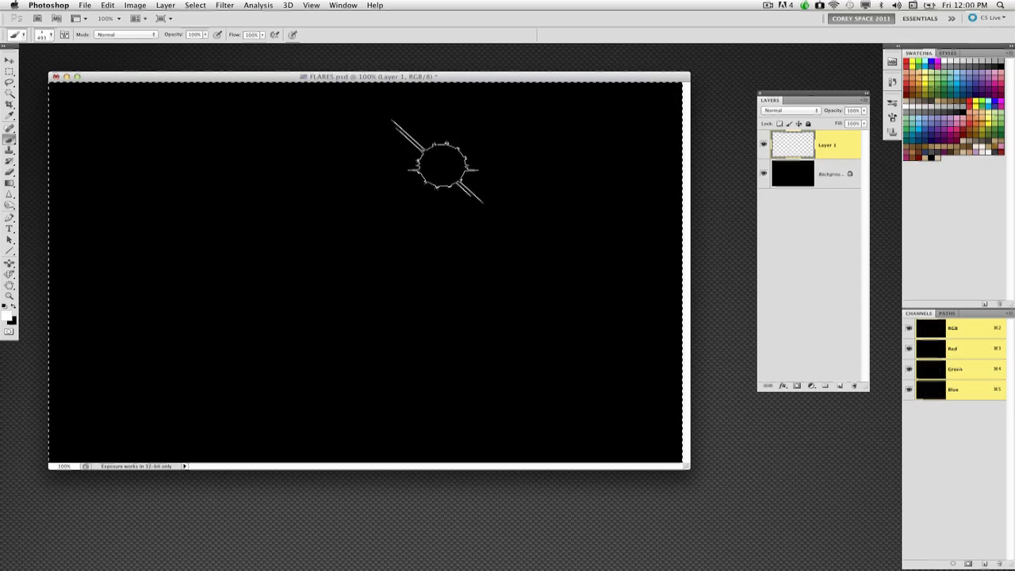
left_click_drag(176, 164, 487, 371)
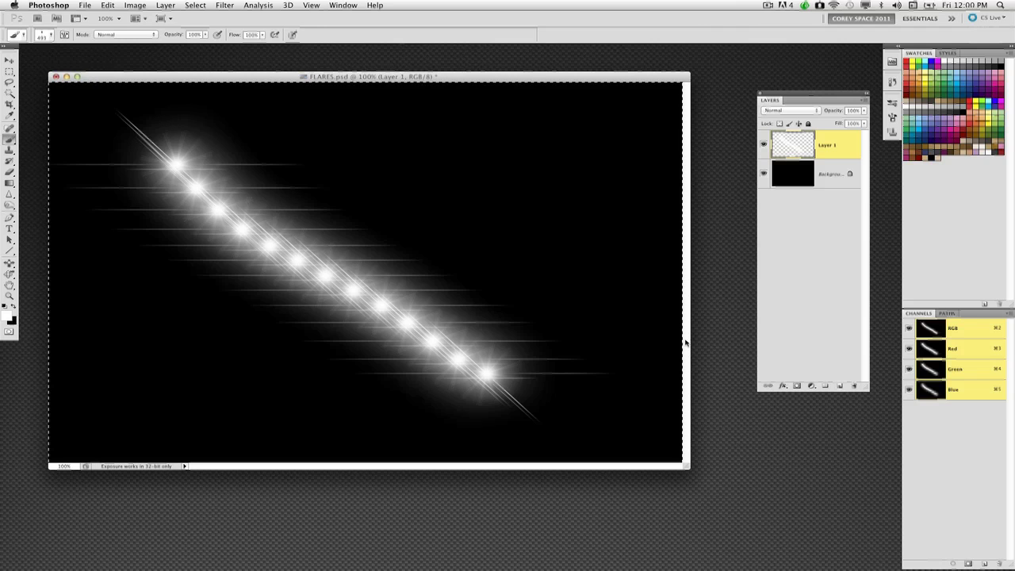
key("Delete")
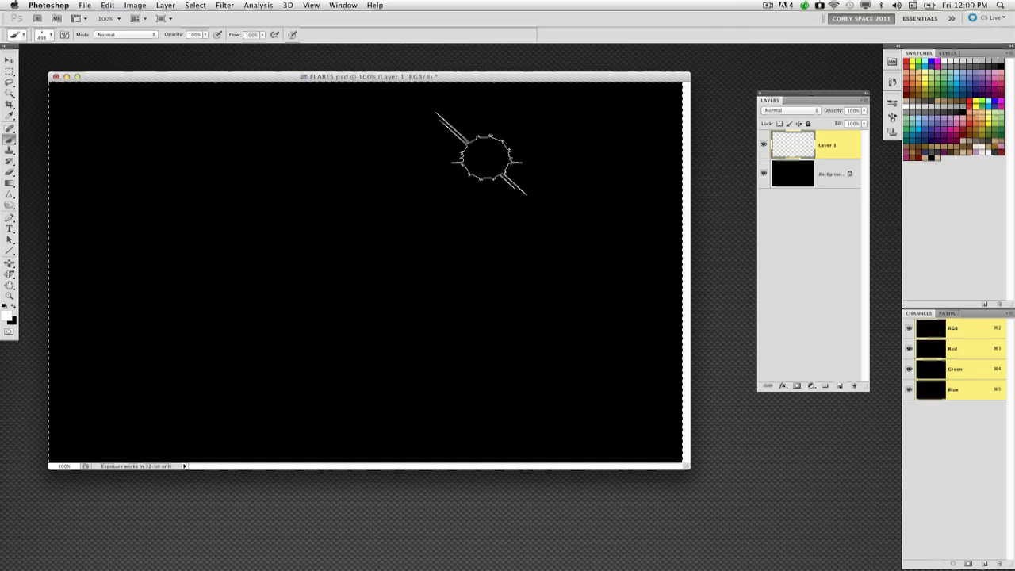
Float the Brush settings panel and raise the 493 brush tip spacing from 25% to 88%
left_click(64, 35)
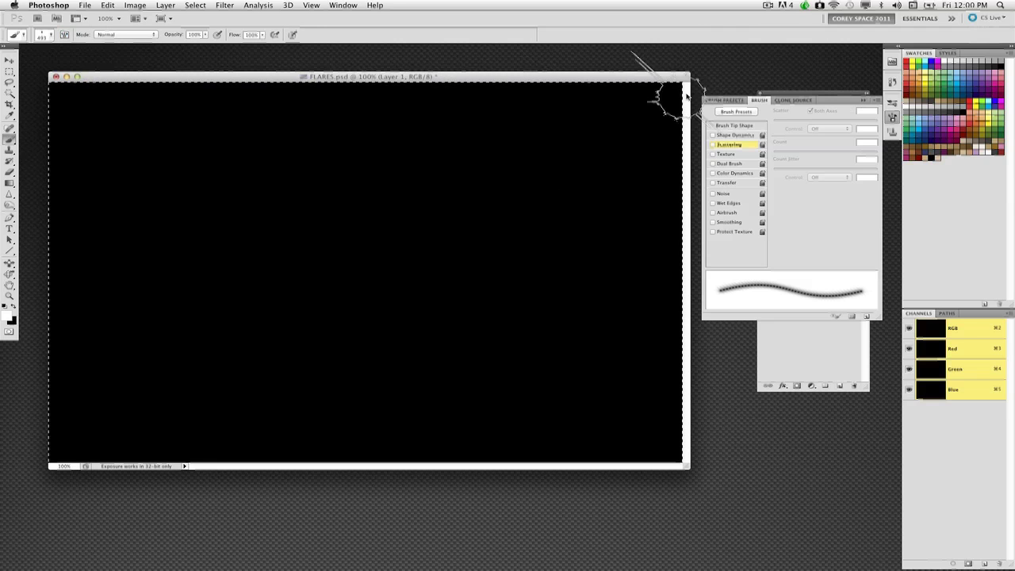
left_click_drag(759, 100, 341, 151)
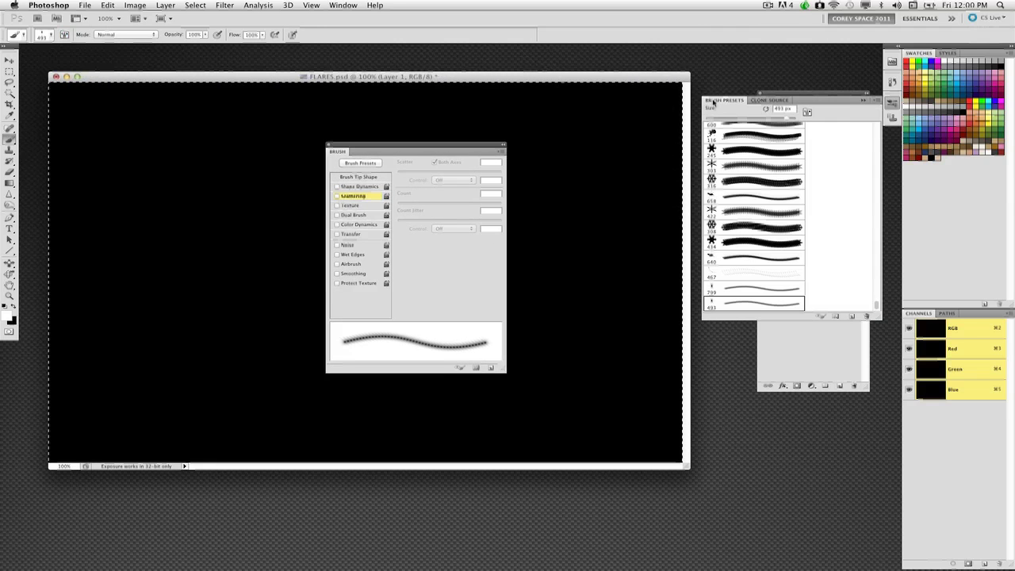
left_click(713, 104)
left_click(344, 5)
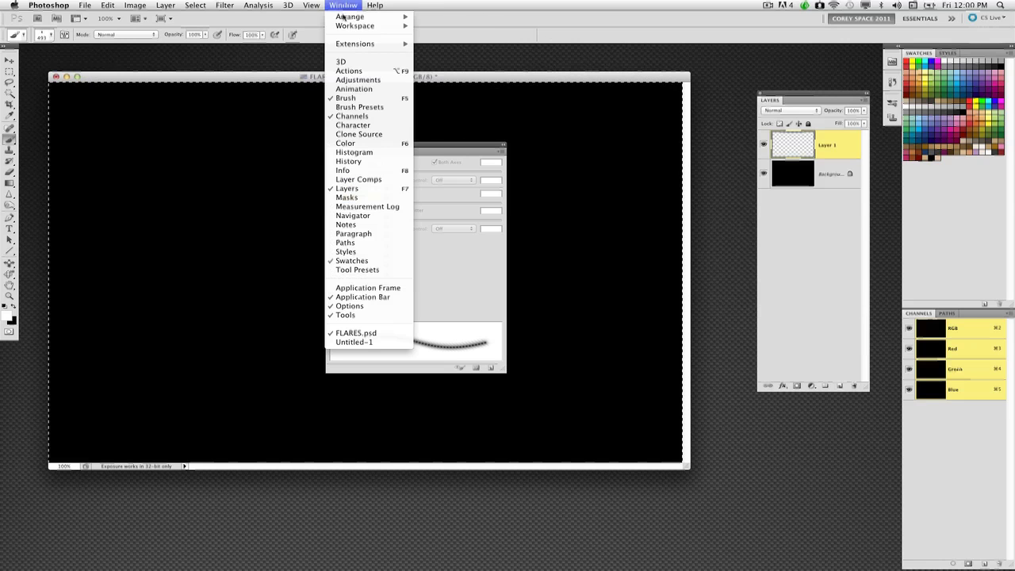
left_click(580, 116)
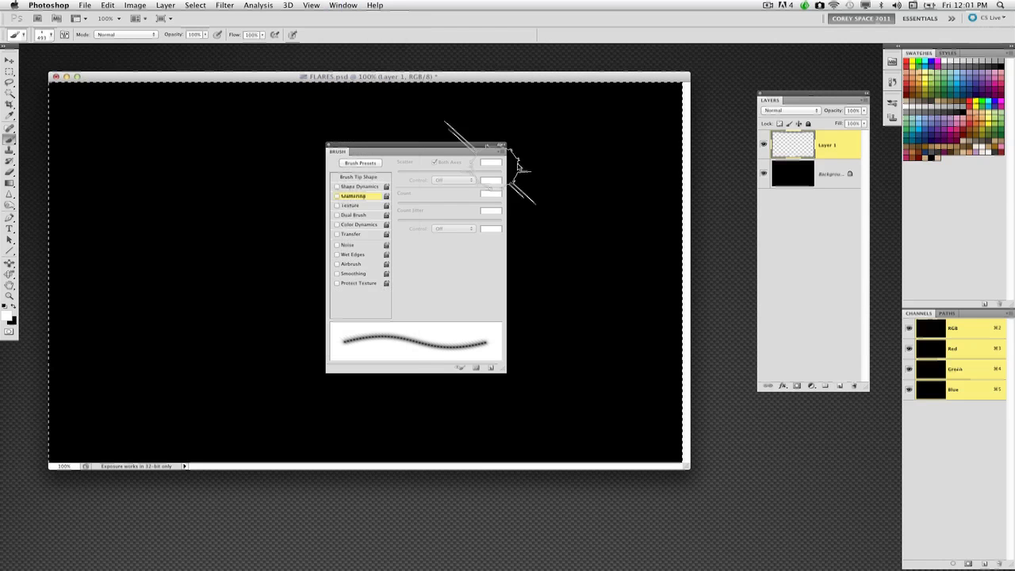
left_click_drag(475, 146, 686, 207)
left_click(580, 238)
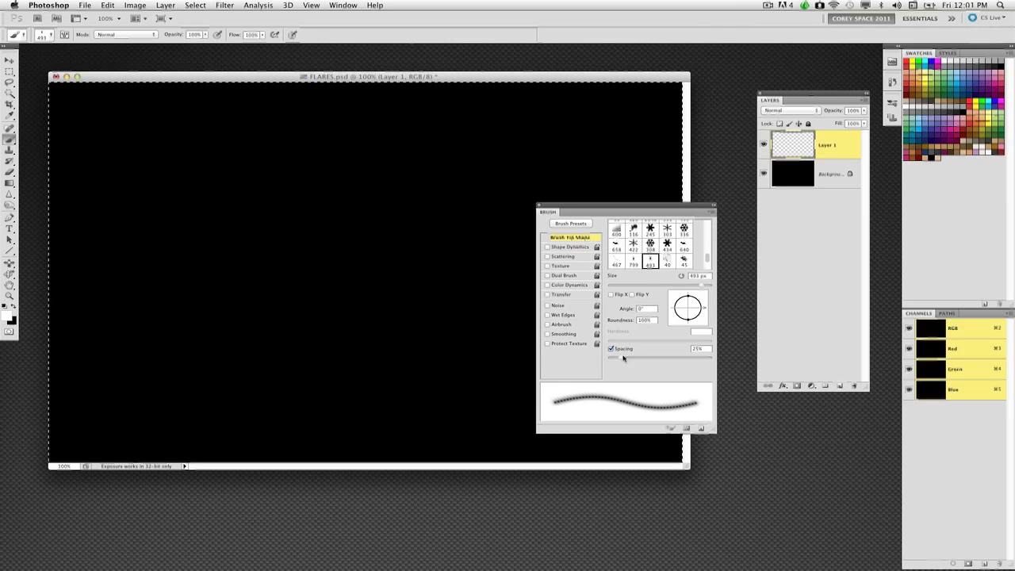
left_click_drag(622, 359, 652, 361)
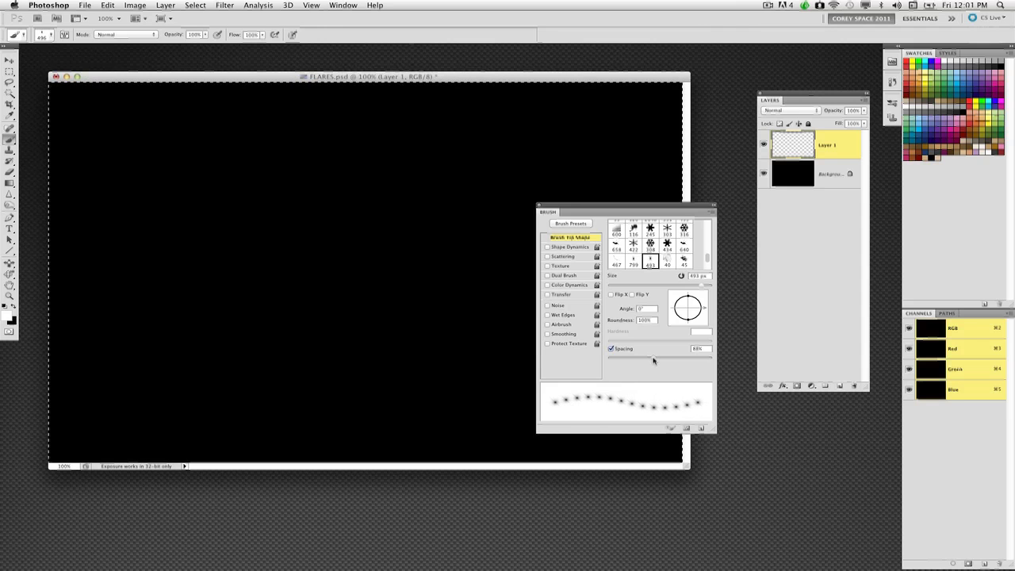
Enable Shape Dynamics, test a flare trail, and drop Size Jitter to 0%
left_click(570, 247)
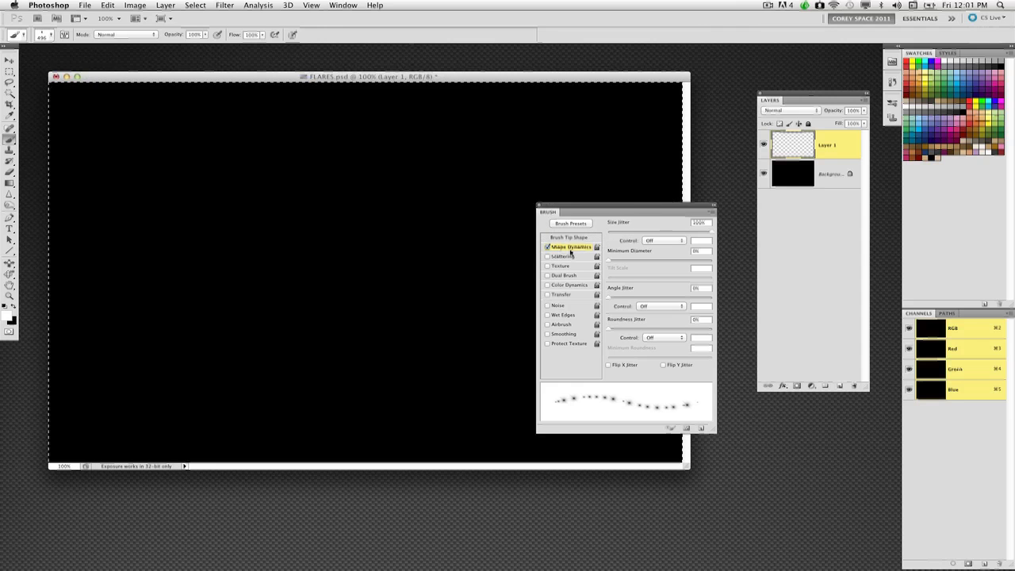
mouse_move(633, 233)
left_mouse_down()
mouse_move(701, 237)
mouse_move(576, 234)
mouse_move(722, 240)
left_mouse_up()
mouse_move(211, 351)
left_mouse_down()
mouse_move(242, 333)
mouse_move(347, 213)
mouse_move(579, 128)
mouse_move(421, 363)
mouse_move(421, 397)
left_mouse_up()
key("super+z")
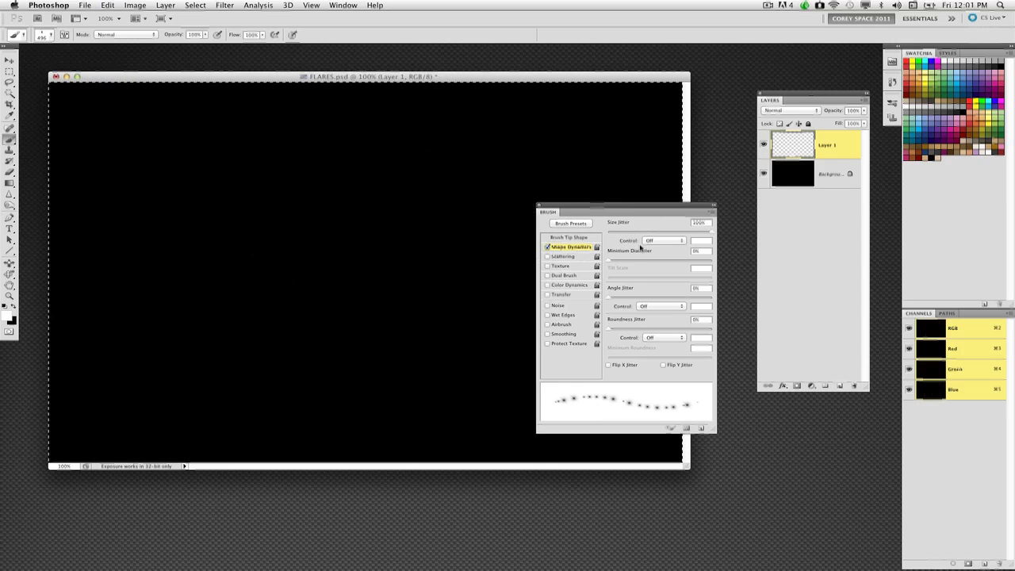
left_click(609, 232)
left_click(657, 241)
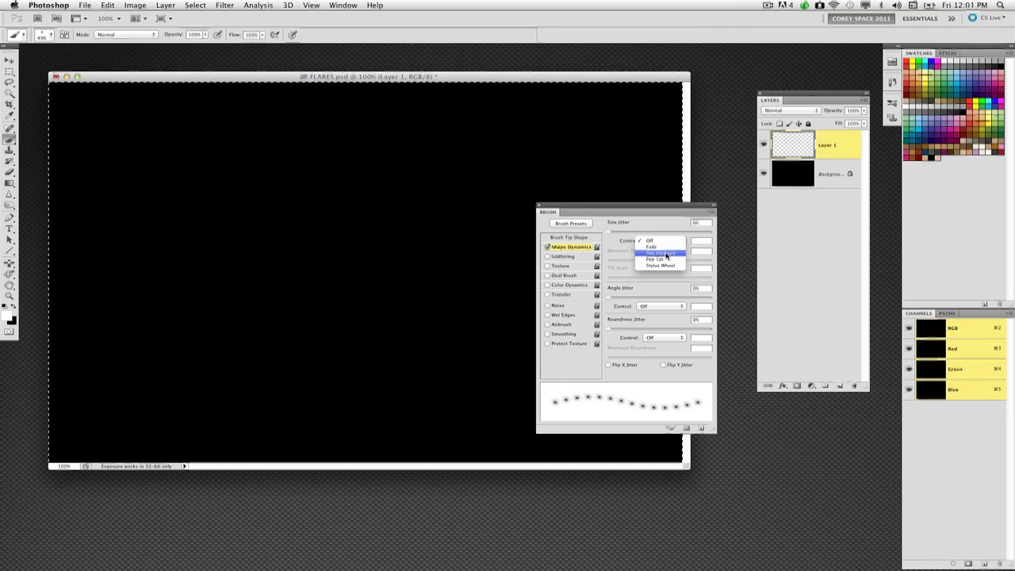
Set size control to Pen Pressure and stamp a test spiral of flares across the canvas
left_click(675, 255)
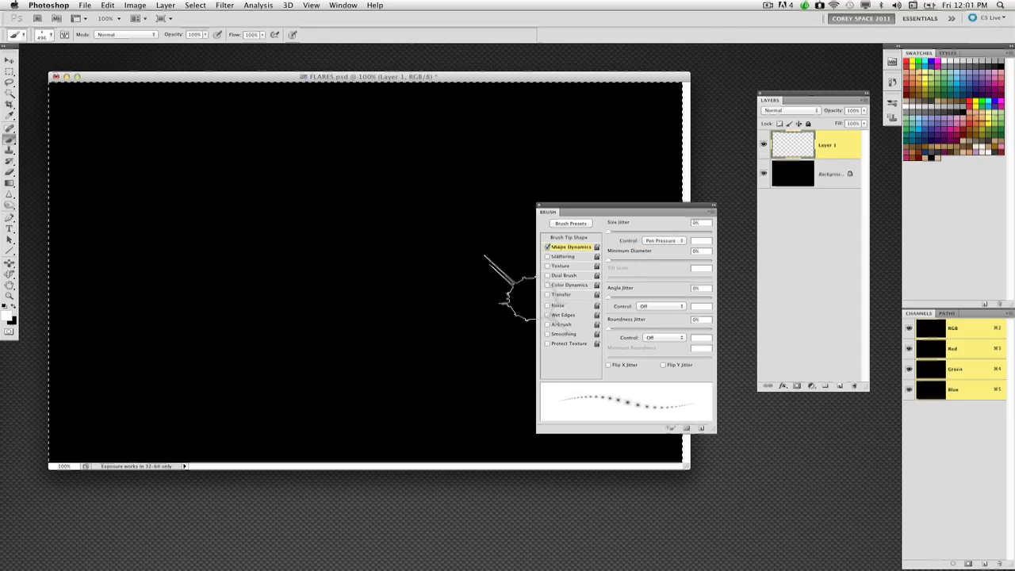
left_click(249, 258)
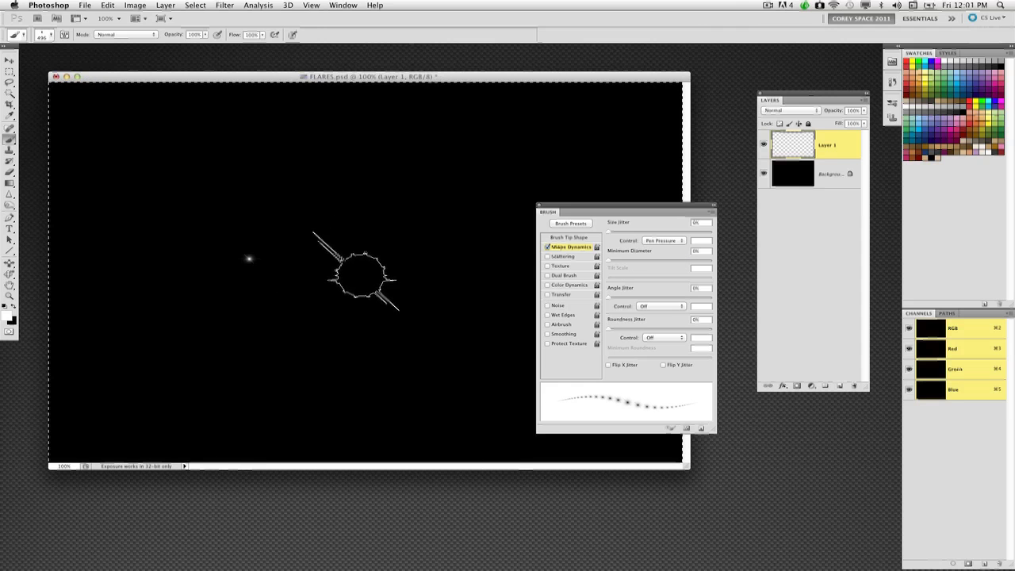
left_click(367, 236)
left_click(315, 272)
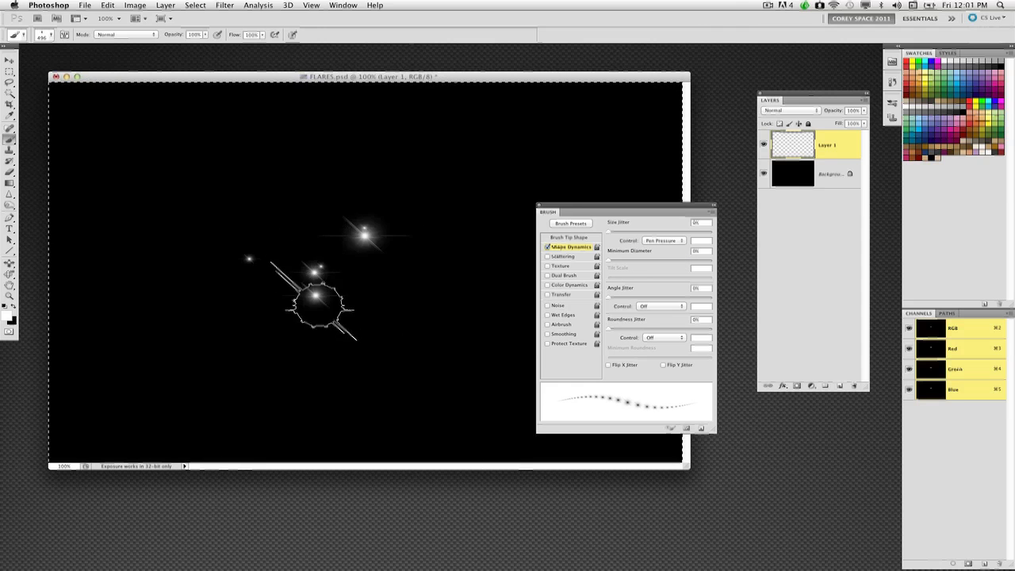
left_click(315, 295)
left_click(333, 315)
left_click(363, 319)
left_click(383, 319)
left_click(404, 320)
left_click(433, 322)
left_click(455, 300)
left_click(457, 271)
left_click(435, 251)
left_click(408, 272)
left_click(341, 279)
left_click(229, 290)
left_click(242, 375)
left_click(317, 419)
left_click(391, 363)
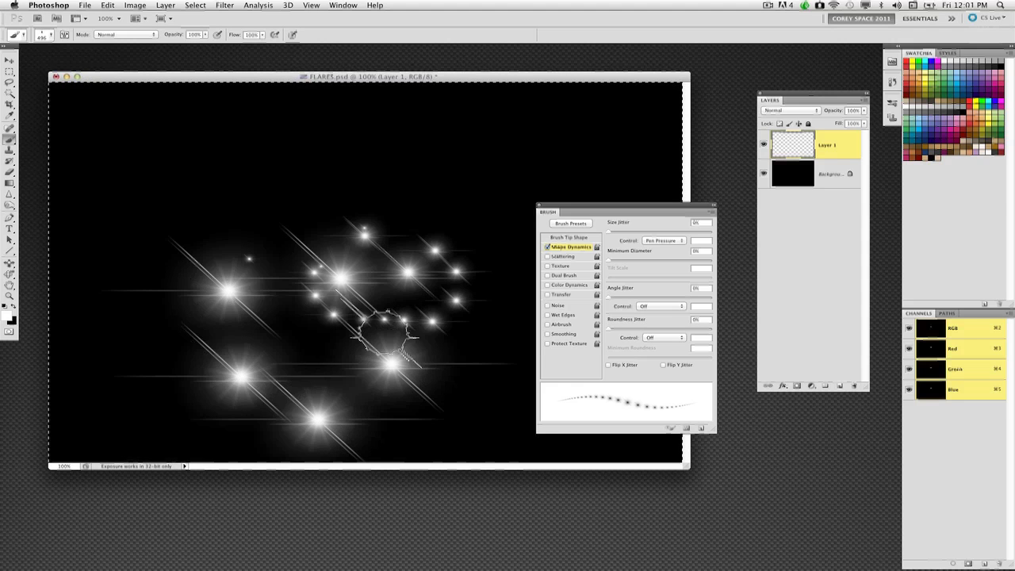
left_click(256, 251)
left_click(263, 187)
left_click(376, 202)
left_click(414, 182)
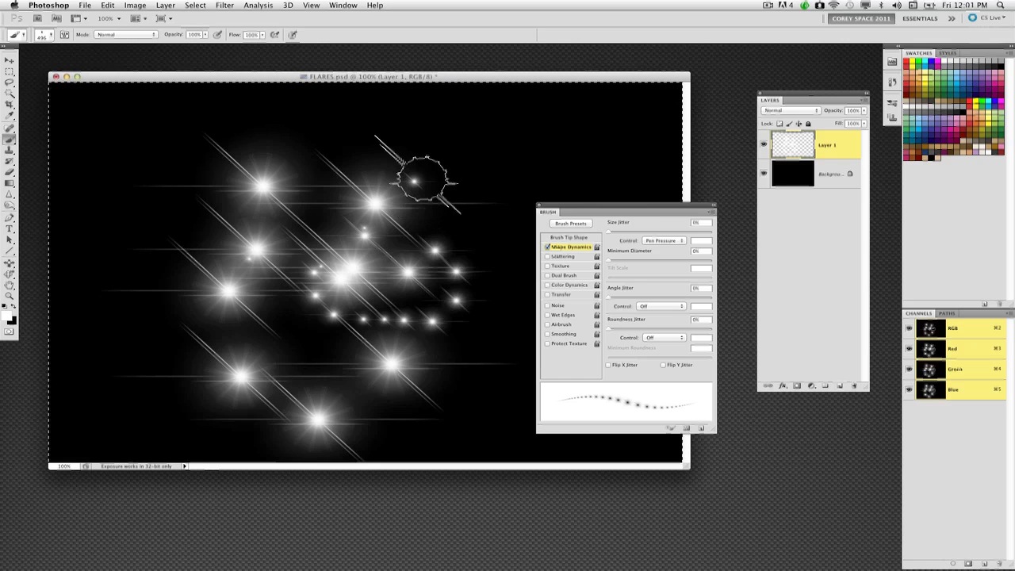
Clear Layer 1, deselect, and set Size Jitter to 100% with its Control Off
key("Delete")
key("super+d")
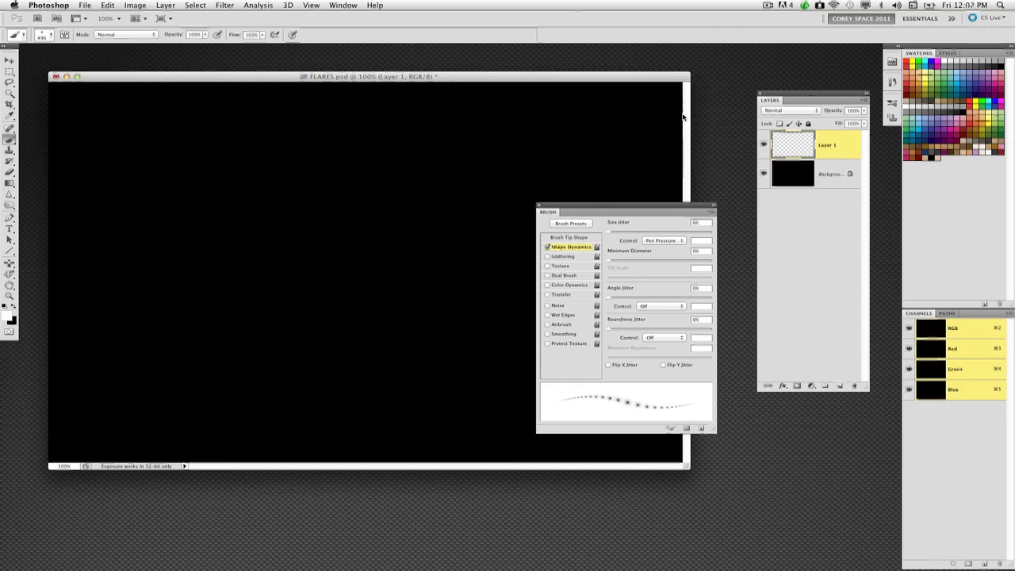
left_click(658, 241)
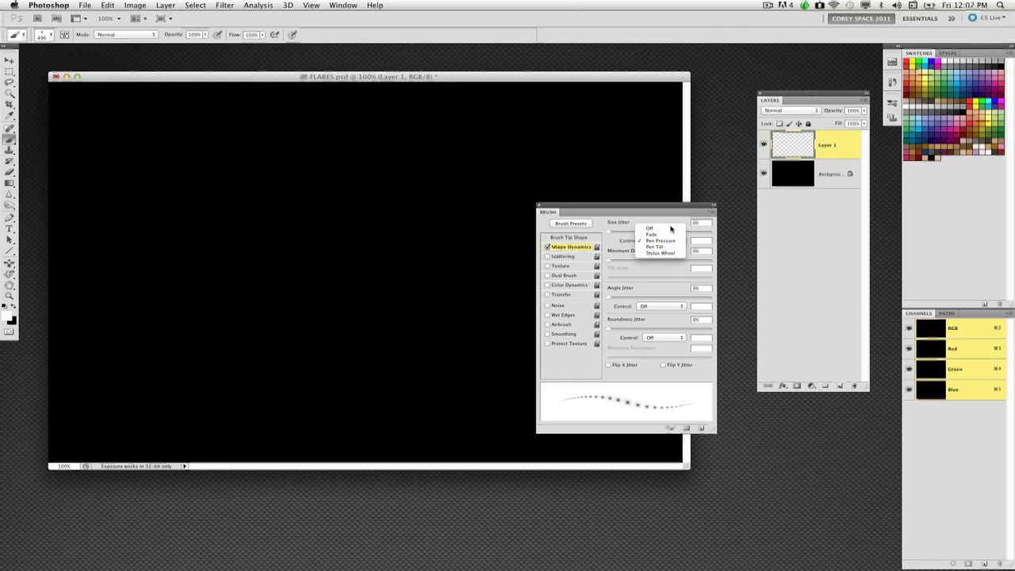
left_click(661, 231)
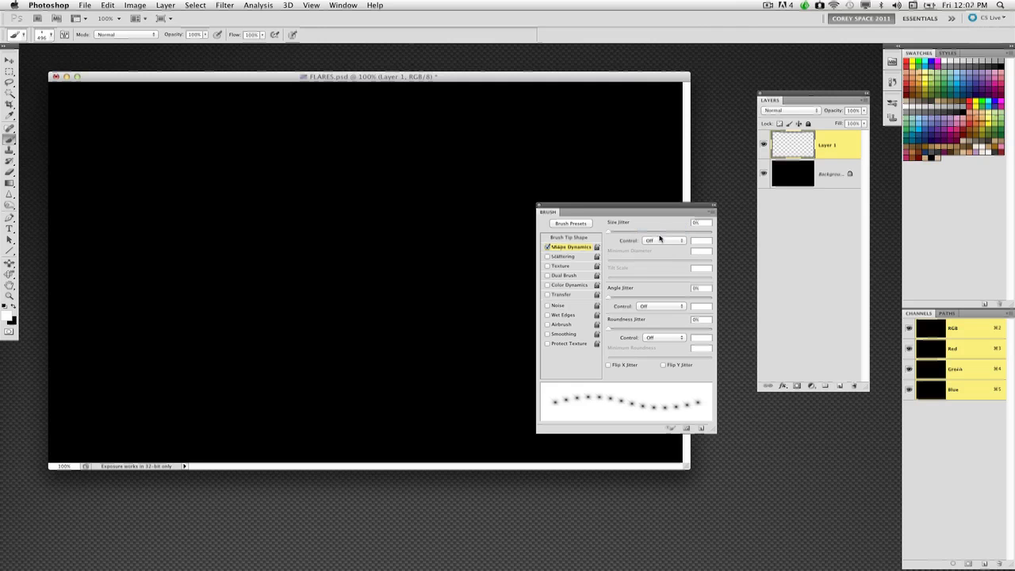
left_click_drag(615, 233, 731, 236)
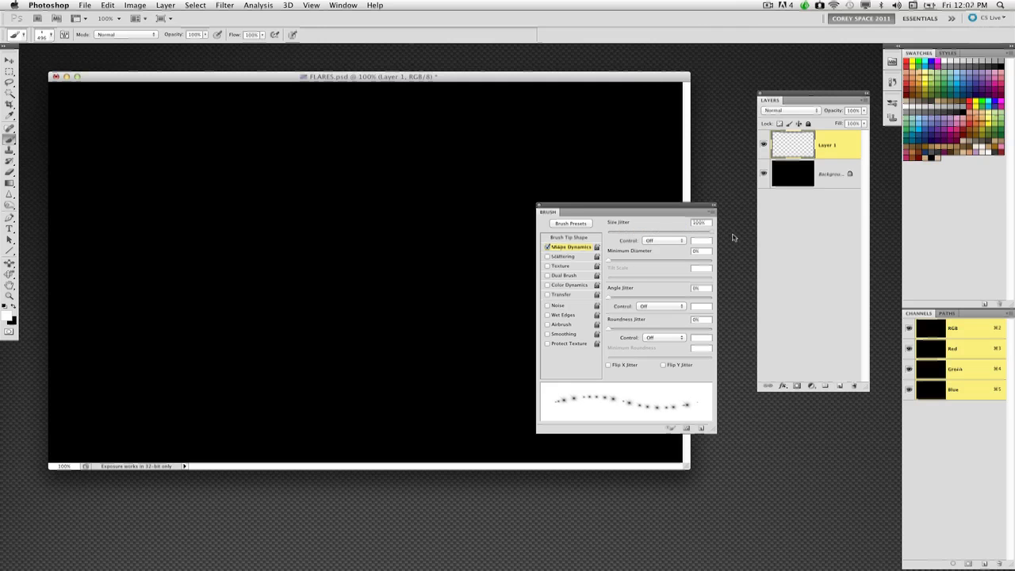
mouse_move(675, 210)
left_mouse_down()
mouse_move(774, 276)
mouse_move(848, 298)
mouse_move(853, 271)
left_mouse_up()
Try several flare strokes across the canvas, undoing each one
mouse_move(254, 182)
left_mouse_down()
mouse_move(227, 181)
mouse_move(345, 324)
mouse_move(601, 313)
left_mouse_up()
key("super+z")
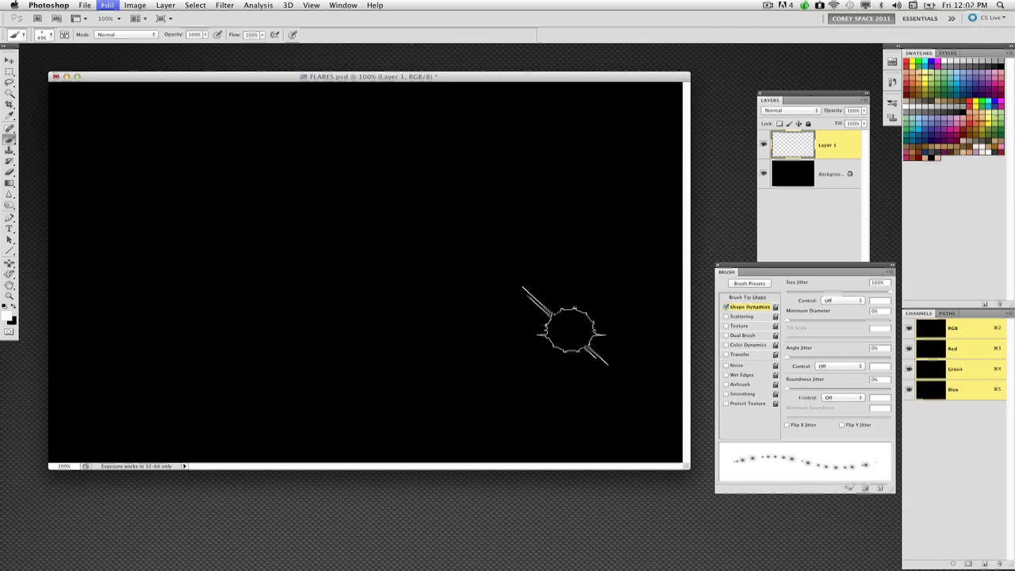
mouse_move(571, 351)
left_mouse_down()
mouse_move(556, 300)
mouse_move(513, 233)
mouse_move(378, 289)
mouse_move(155, 217)
mouse_move(189, 366)
mouse_move(254, 205)
mouse_move(510, 220)
left_mouse_up()
key("super+z")
mouse_move(521, 336)
left_mouse_down()
mouse_move(567, 215)
mouse_move(483, 326)
mouse_move(468, 272)
left_mouse_up()
key("super+z")
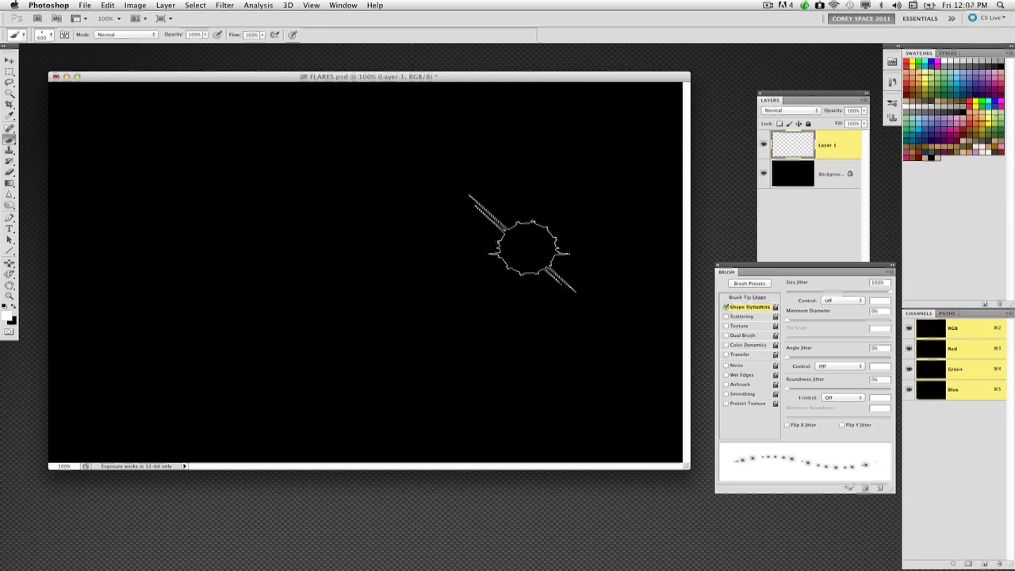
mouse_move(544, 227)
left_mouse_down()
mouse_move(533, 294)
mouse_move(498, 338)
left_mouse_up()
key("ctrl+z")
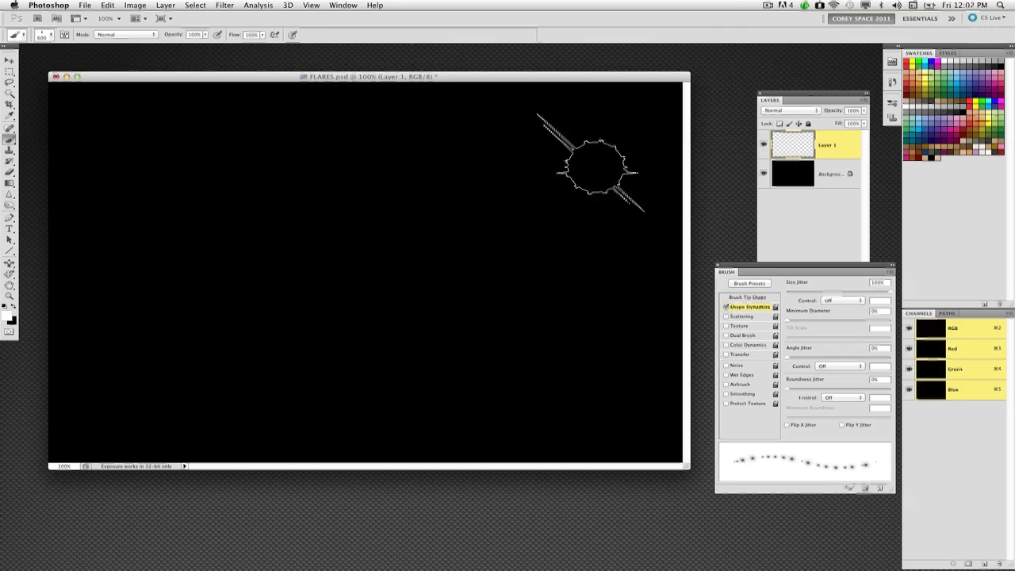
Paint a final stroke of randomly sized flares across Layer 1, removing one stray flare
mouse_move(584, 169)
left_mouse_down()
mouse_move(560, 329)
mouse_move(410, 281)
mouse_move(273, 317)
mouse_move(169, 183)
mouse_move(415, 192)
mouse_move(398, 326)
mouse_move(290, 384)
mouse_move(127, 381)
mouse_move(316, 195)
mouse_move(454, 158)
mouse_move(507, 276)
left_mouse_up()
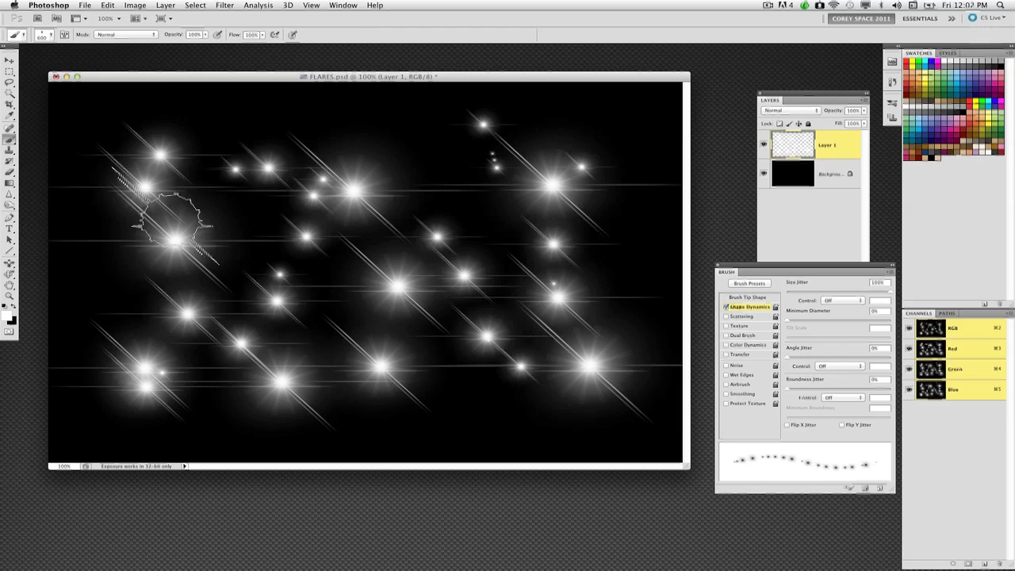
left_click(62, 266)
key("super+z")
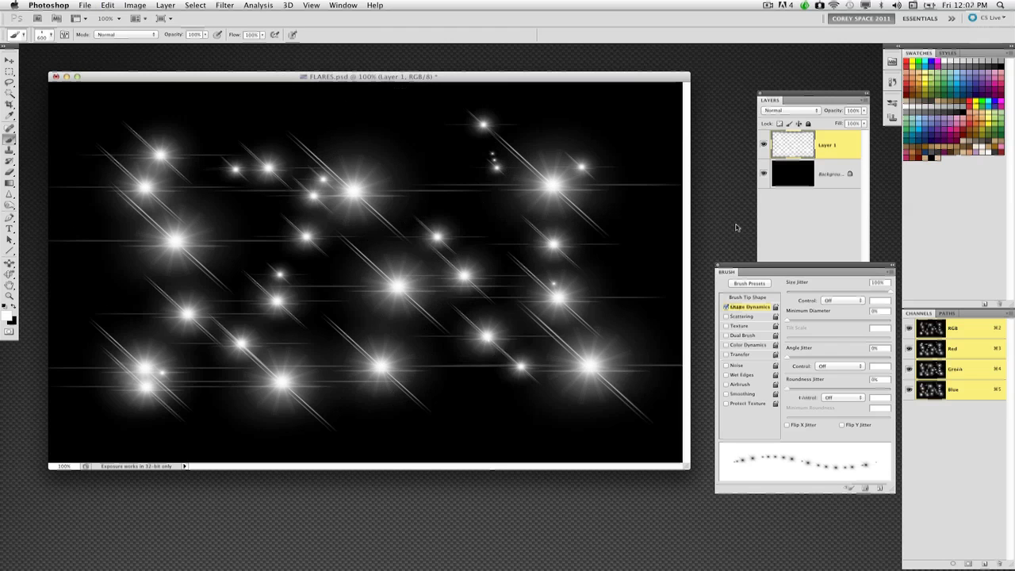
left_click_drag(740, 267, 727, 339)
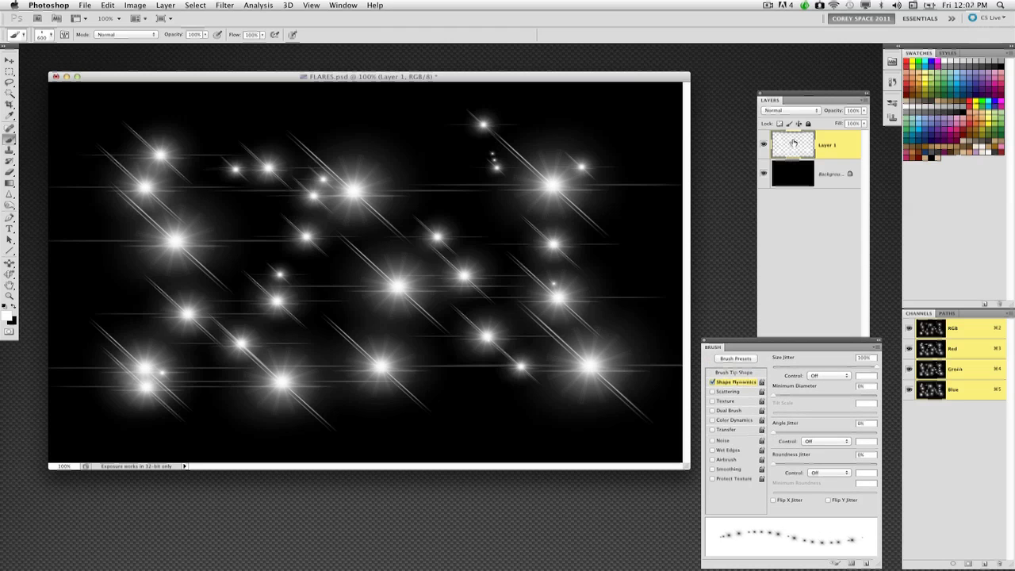
left_click(11, 61)
Start Free Transform on the flares layer, zoom out to 66.7%, and bring up the transform-mode menu
left_click_drag(498, 79, 527, 79)
key("super+t")
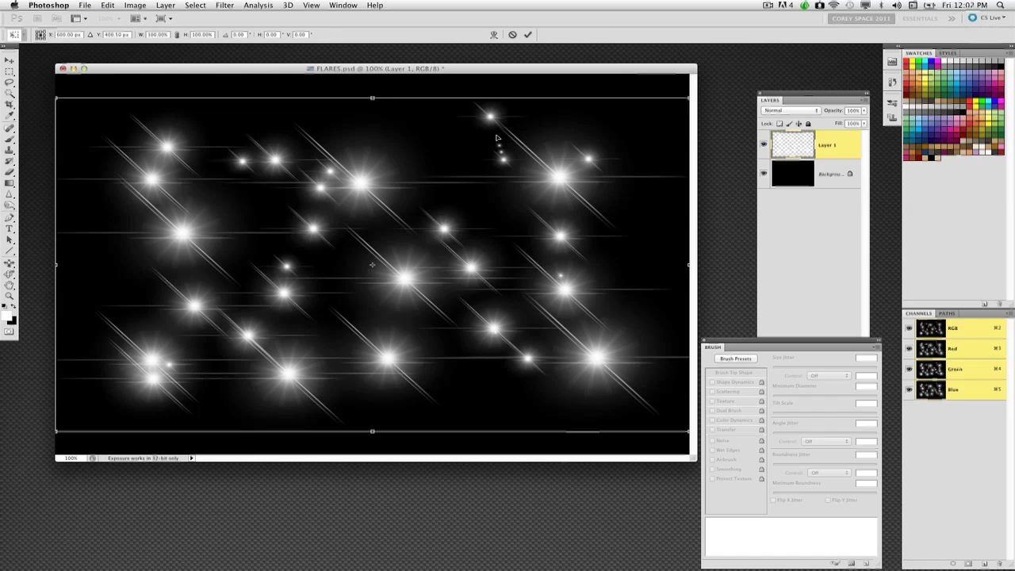
key("super+minus")
left_click_drag(479, 330, 815, 523)
left_click_drag(319, 68, 271, 60)
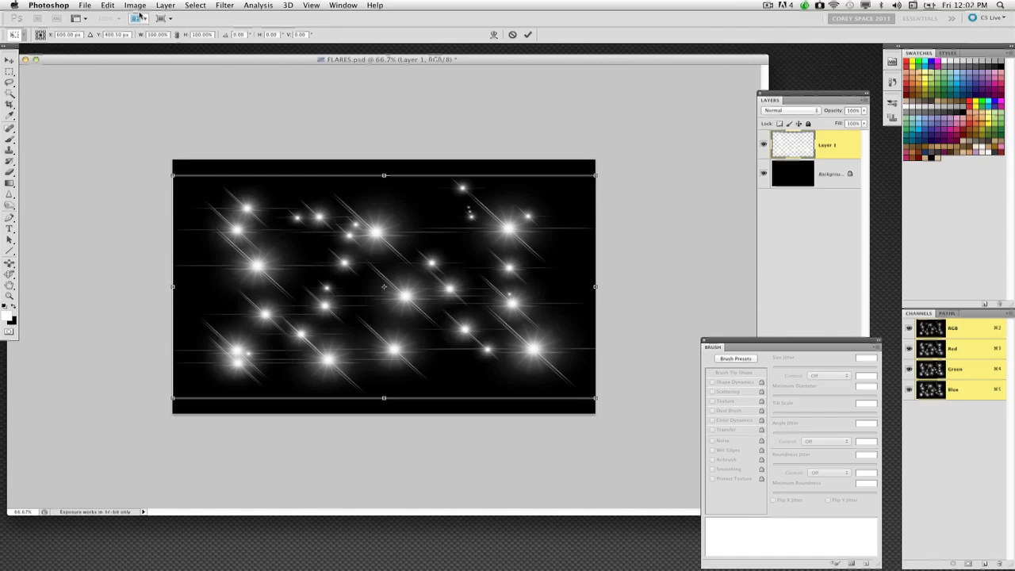
left_click(114, 6)
left_click(410, 279)
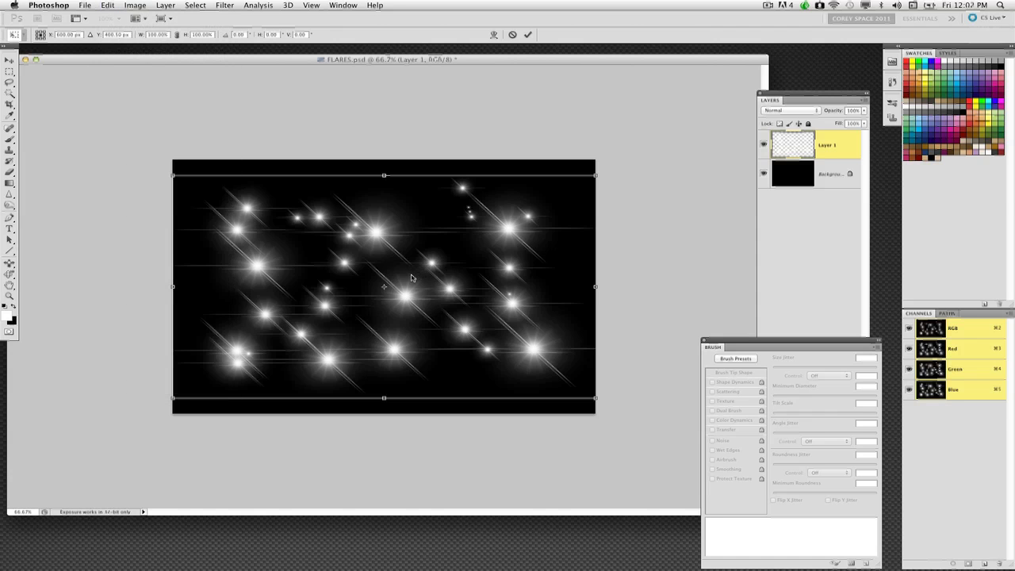
right_click(361, 267)
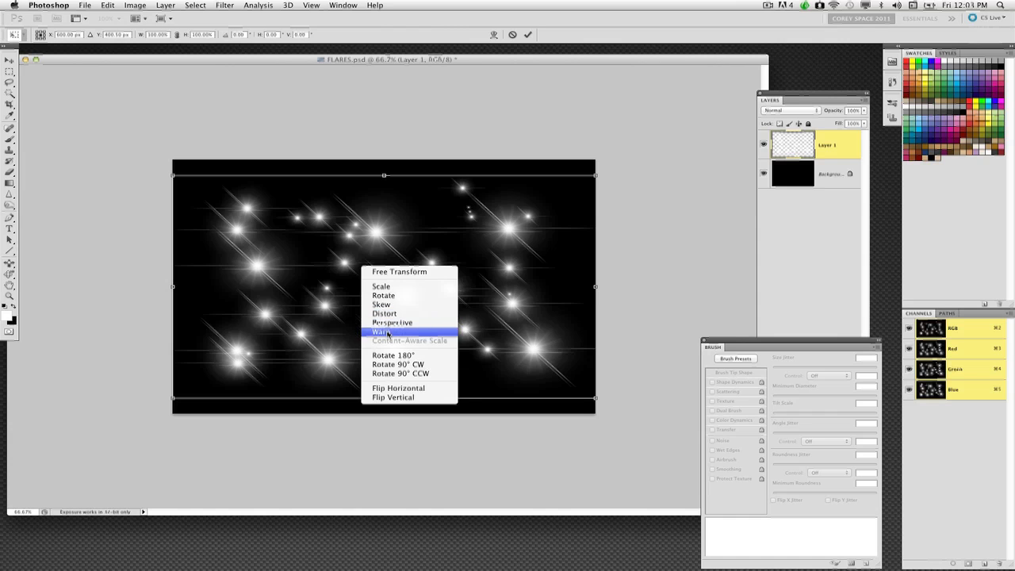
Switch to Warp and bend the flares' corners and edges into a curve
left_click(426, 330)
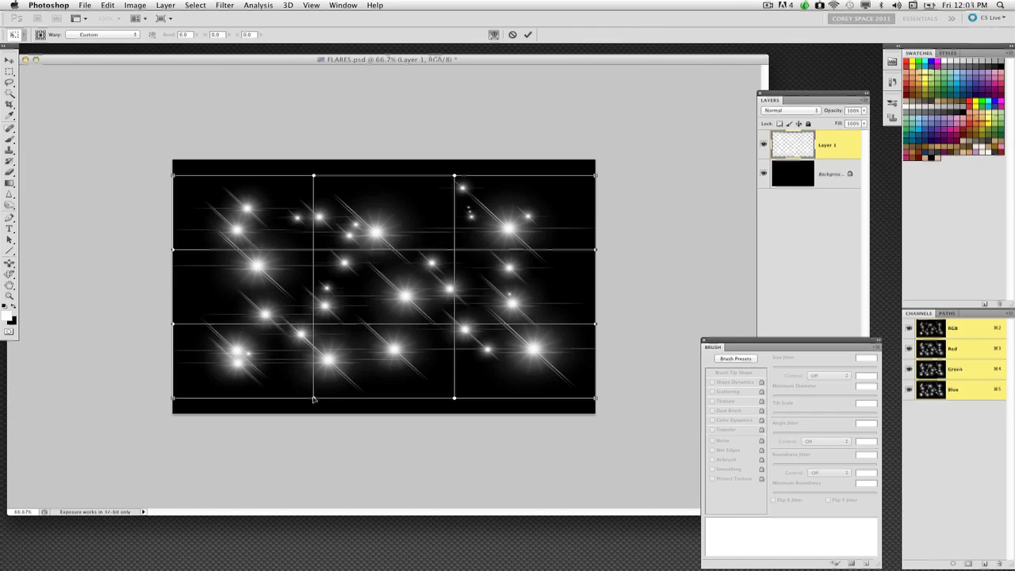
mouse_move(314, 399)
left_mouse_down()
mouse_move(311, 418)
mouse_move(314, 382)
left_mouse_up()
left_click_drag(478, 326, 486, 306)
left_click_drag(594, 402, 551, 463)
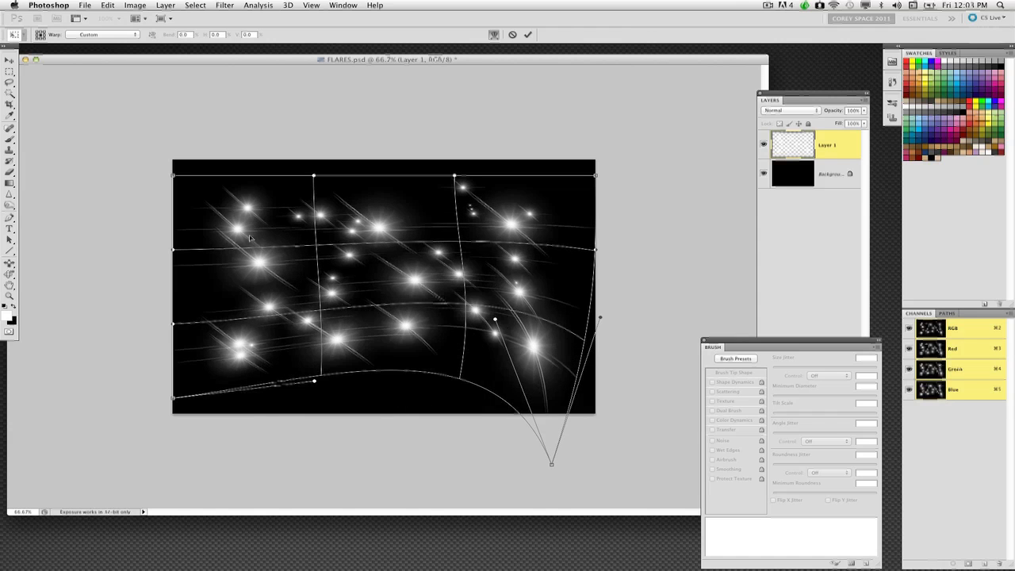
left_click_drag(171, 405, 173, 322)
left_click_drag(345, 226, 447, 333)
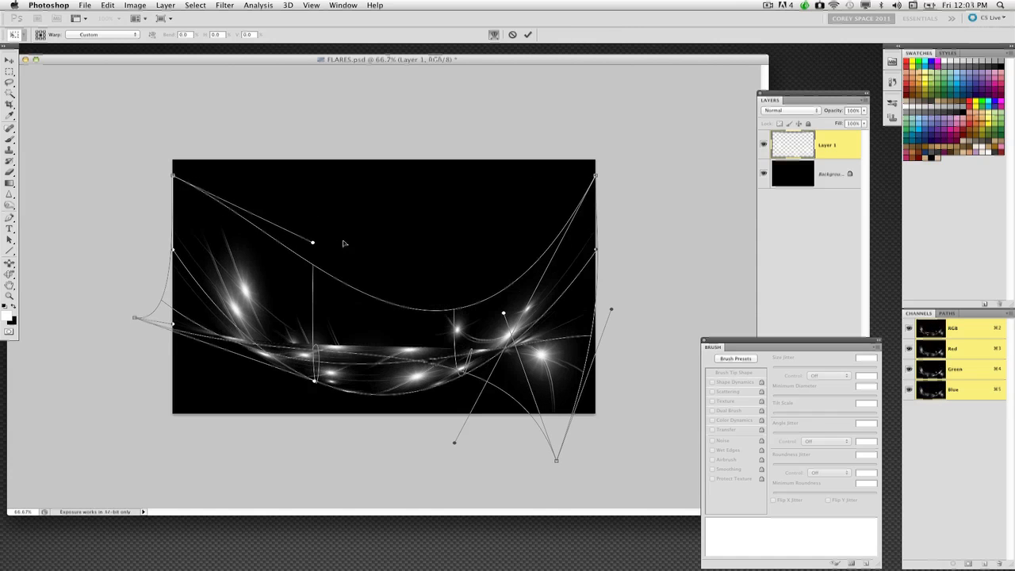
left_click_drag(174, 177, 94, 170)
left_click_drag(184, 219, 214, 254)
Refine the warp's right, left and middle curves into a sweeping ribbon and commit it
left_click_drag(546, 378, 575, 388)
left_click_drag(619, 314, 626, 325)
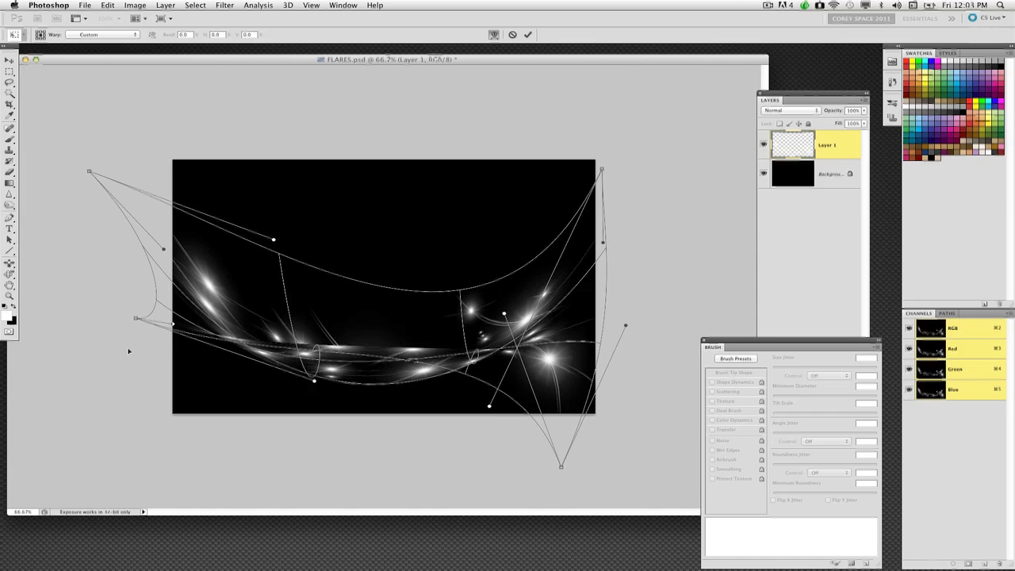
left_click_drag(130, 352, 229, 333)
left_click_drag(273, 238, 289, 176)
left_click_drag(310, 302, 316, 353)
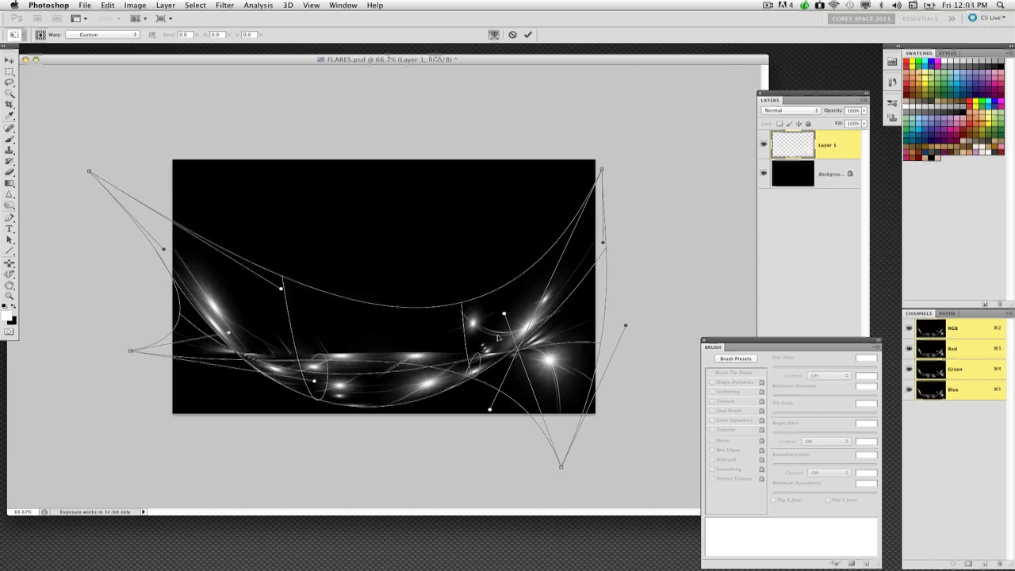
left_click_drag(495, 333, 614, 325)
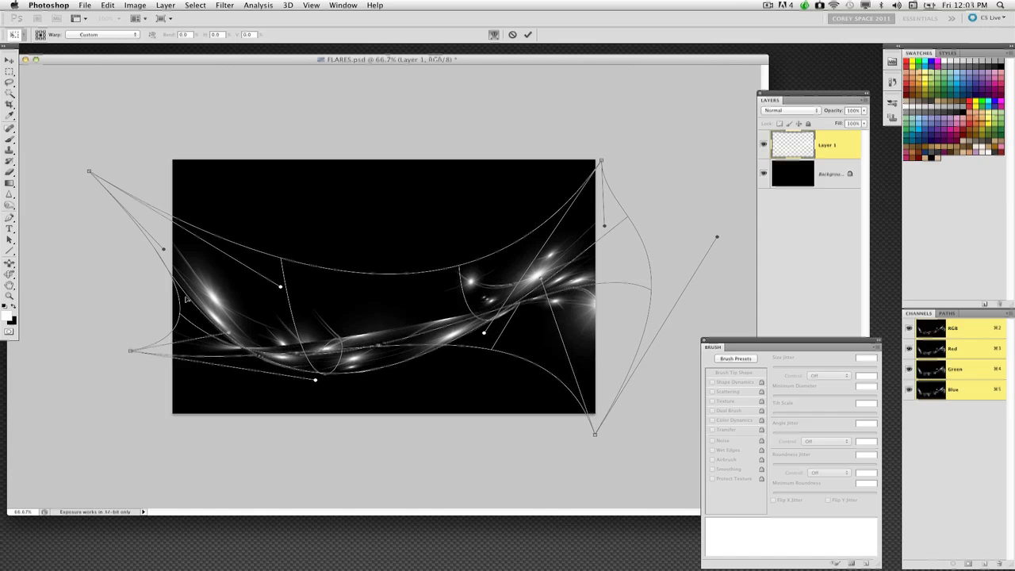
left_click_drag(167, 311, 166, 321)
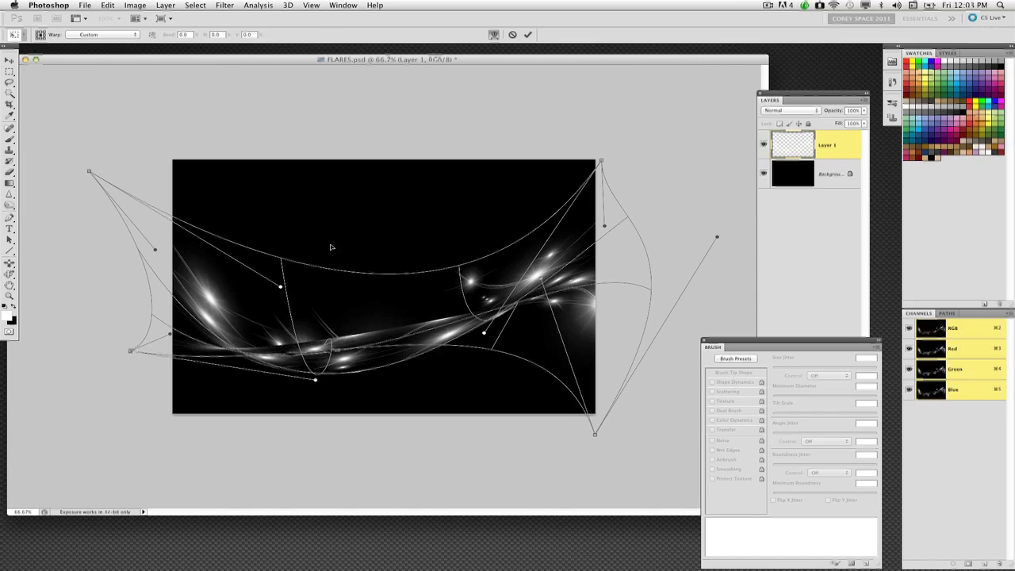
key("Return")
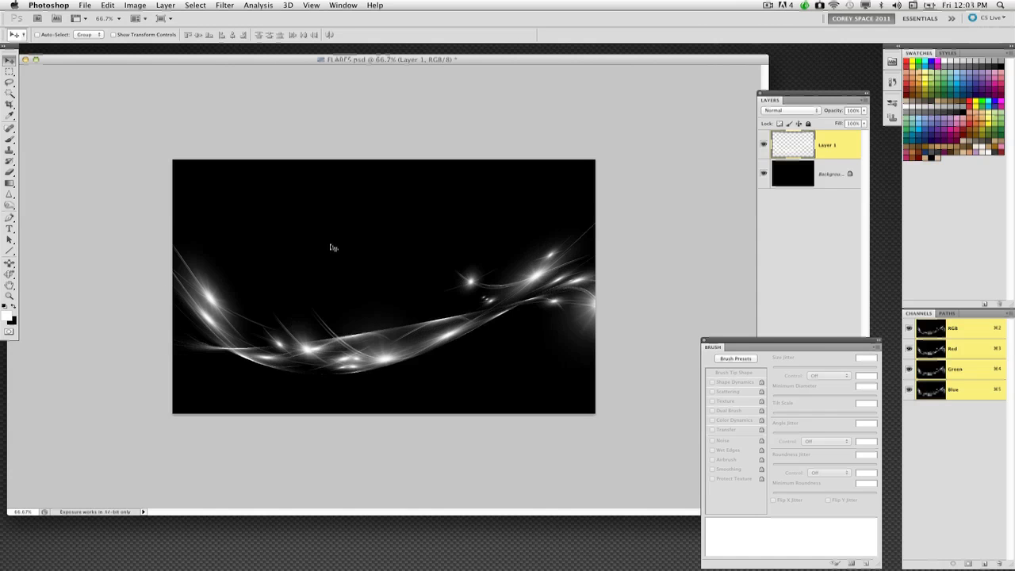
Zoom back to 100% and add a new empty layer above the Background
key("super+equal")
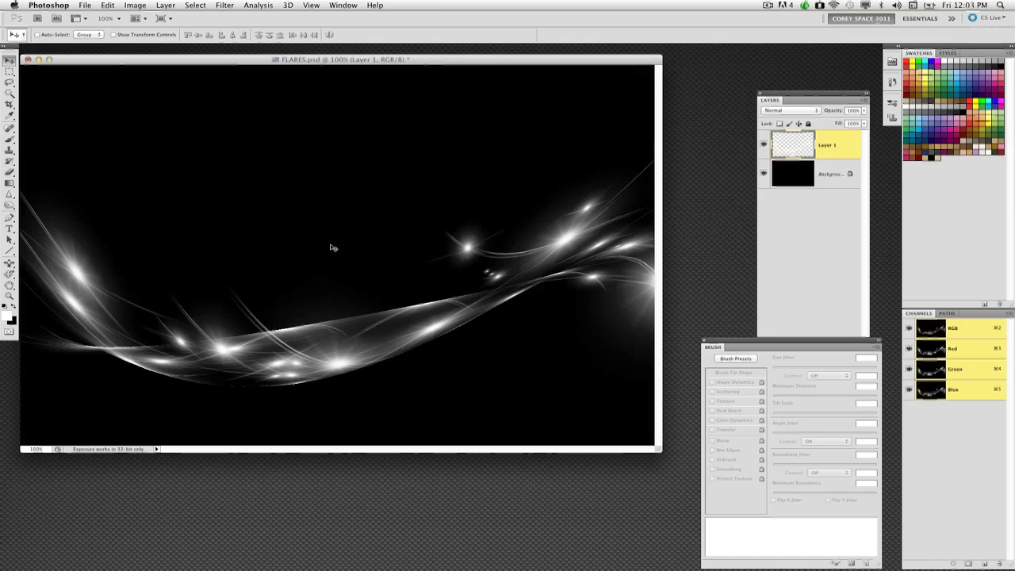
left_click_drag(477, 60, 526, 58)
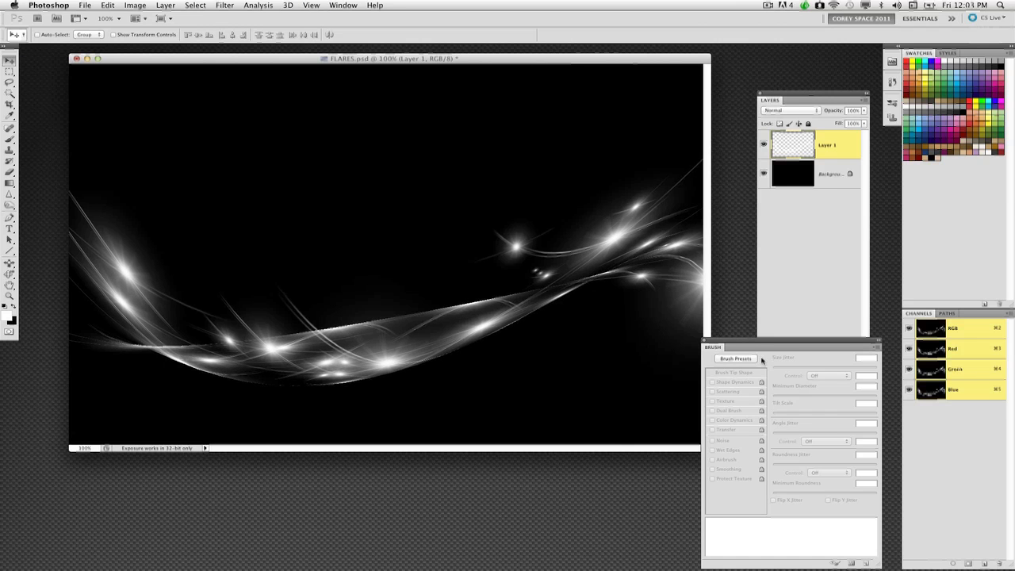
left_click_drag(734, 347, 798, 311)
left_click(855, 185)
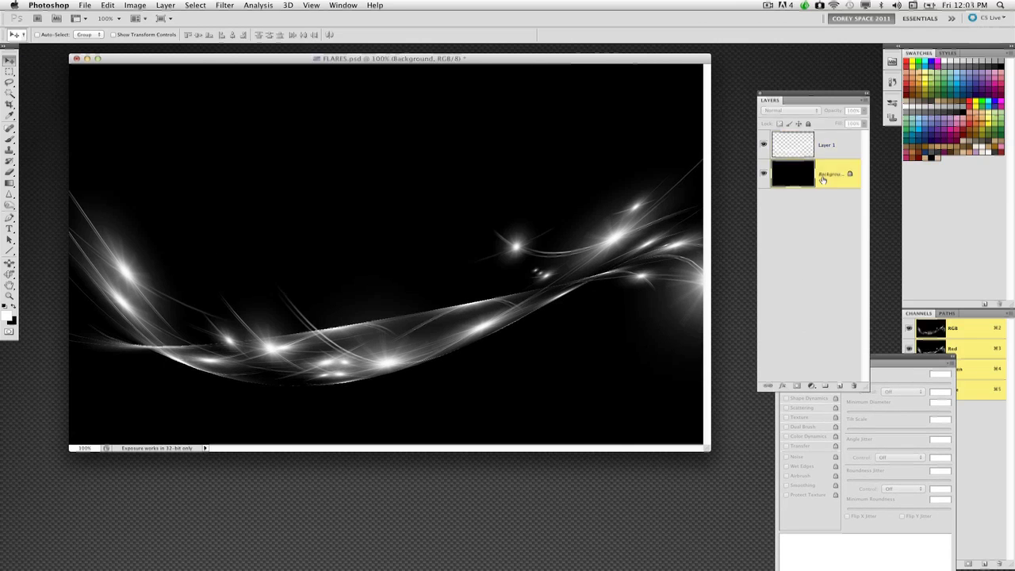
left_click(840, 386)
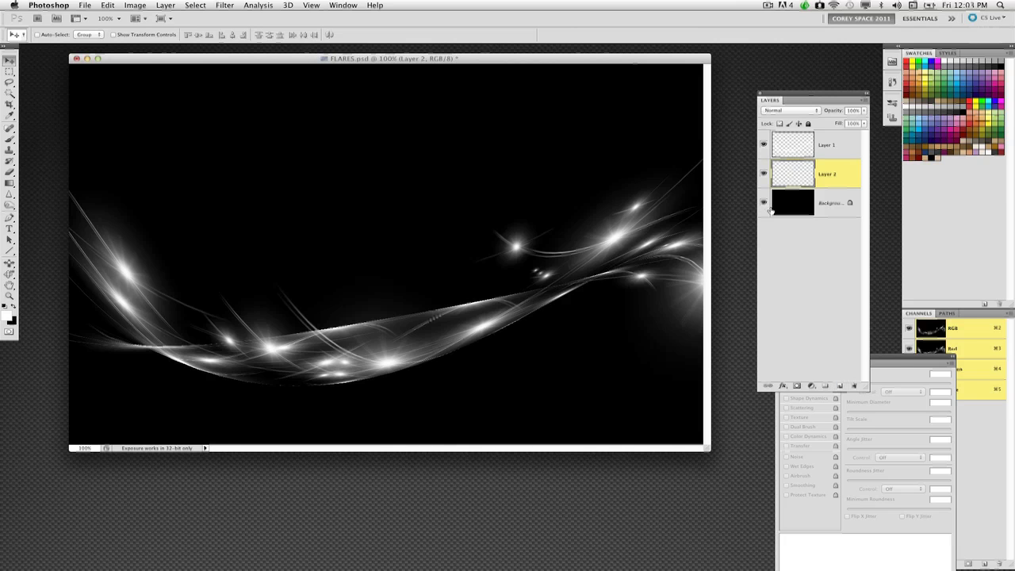
With a purple radial gradient, paint glows at the lower right and upper left
left_click_drag(9, 183, 76, 181)
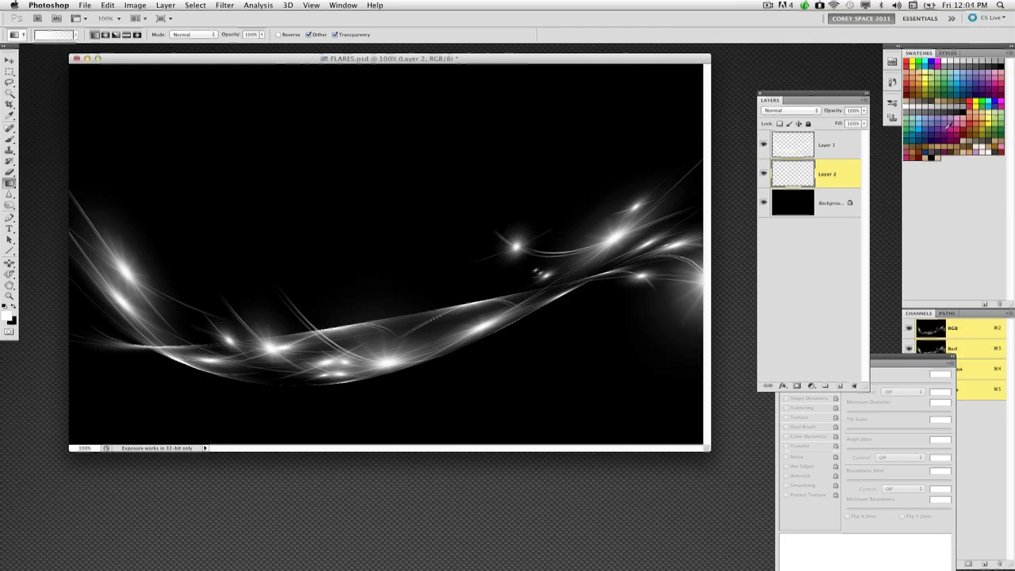
left_click(944, 129)
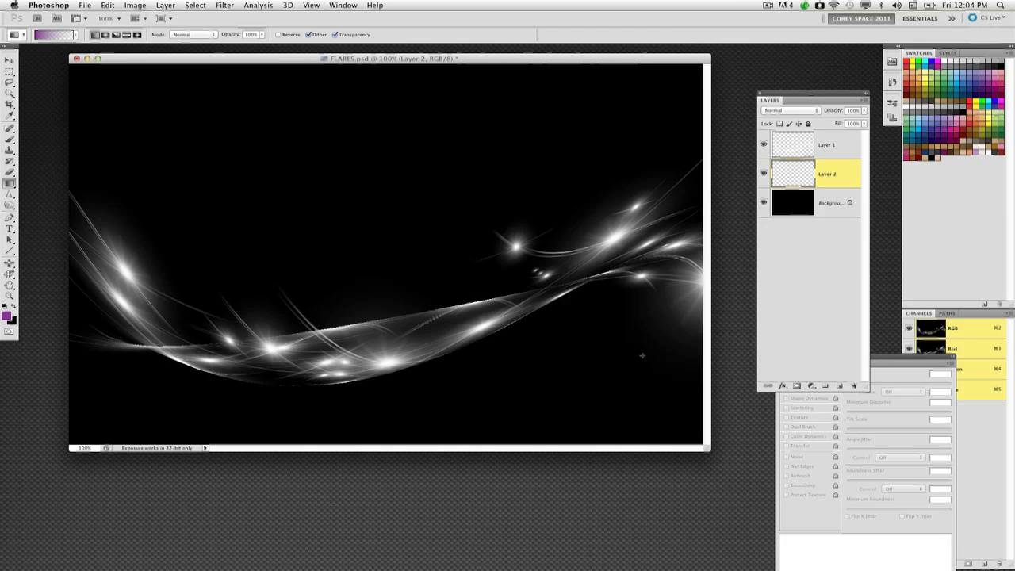
left_click(105, 35)
left_click_drag(546, 356, 462, 137)
left_click_drag(90, 124, 258, 274)
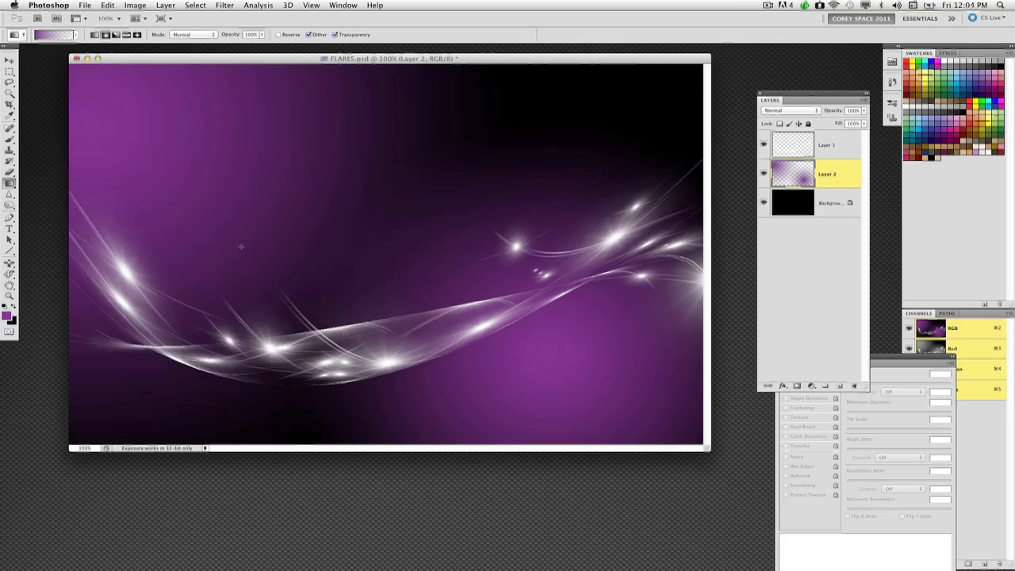
Undo the lower-left and upper-right glows accidentally painted on Layer 1
left_click(785, 151)
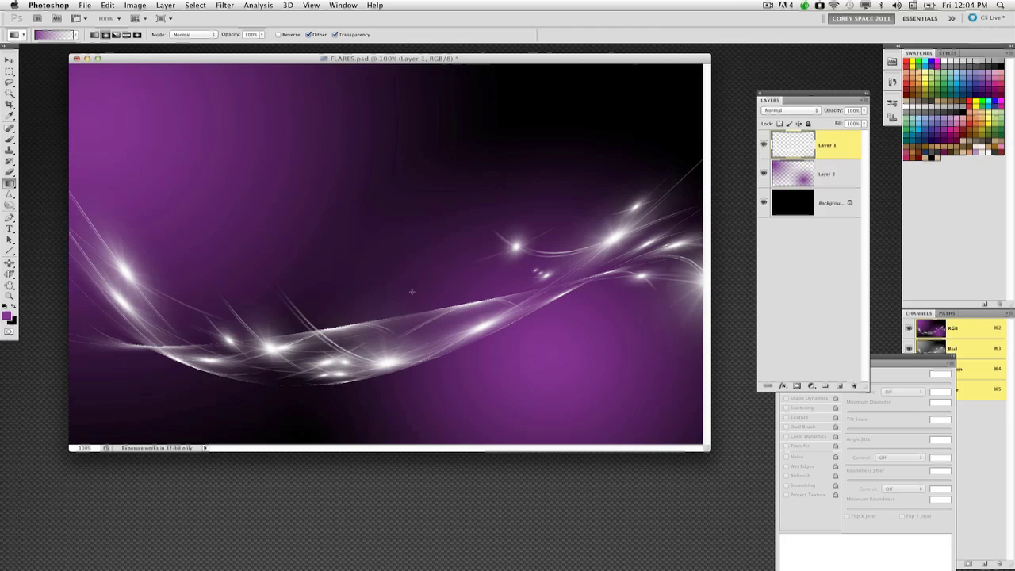
left_click_drag(180, 410, 262, 333)
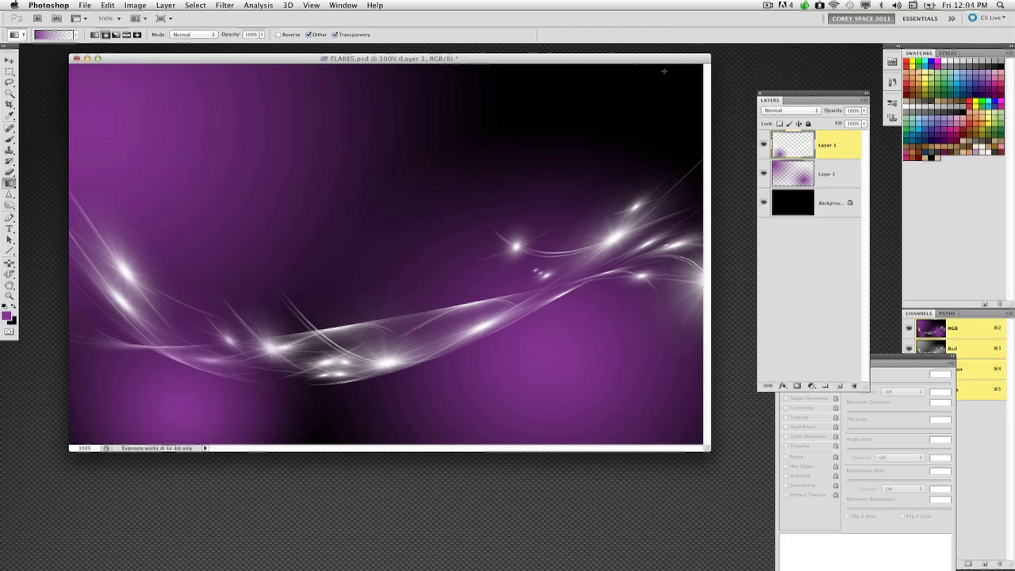
left_click_drag(638, 91, 537, 167)
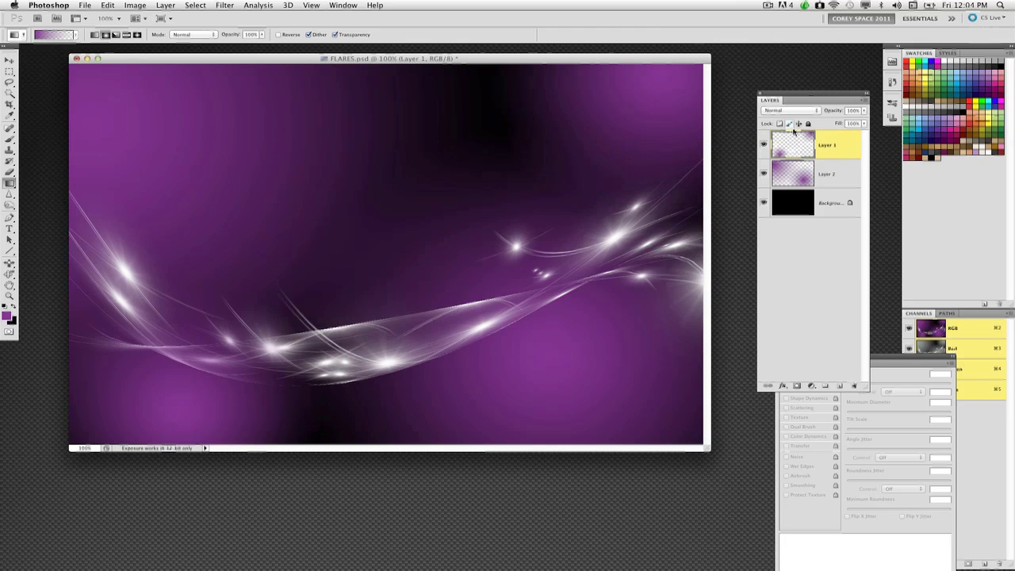
key("super+alt+z")
key("super+alt+z")
key("super+alt+z")
key("super+alt+z")
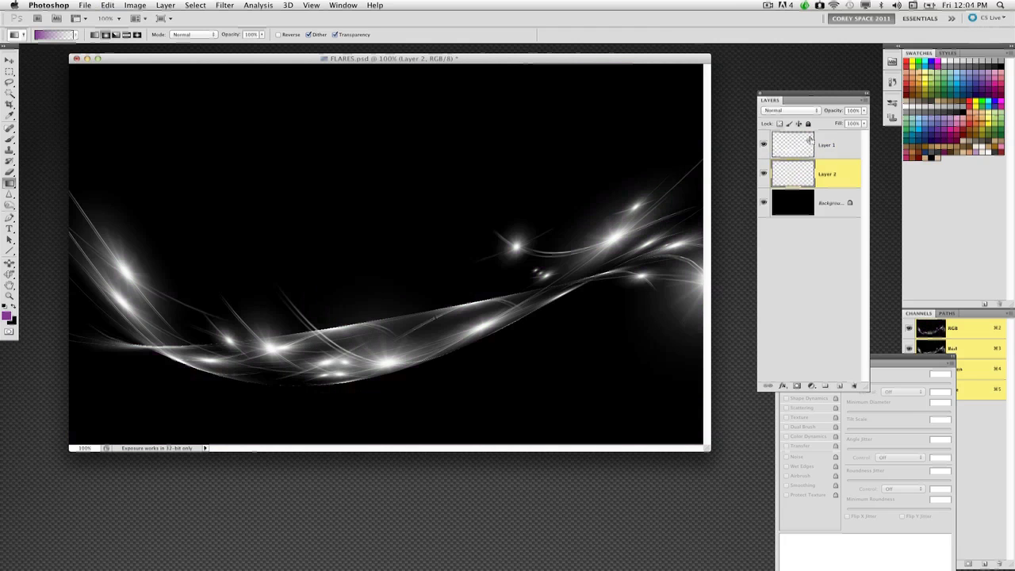
Paint purple radial glows on Layer 2 at lower right, lower left and upper left
left_click(764, 149)
left_click(764, 150)
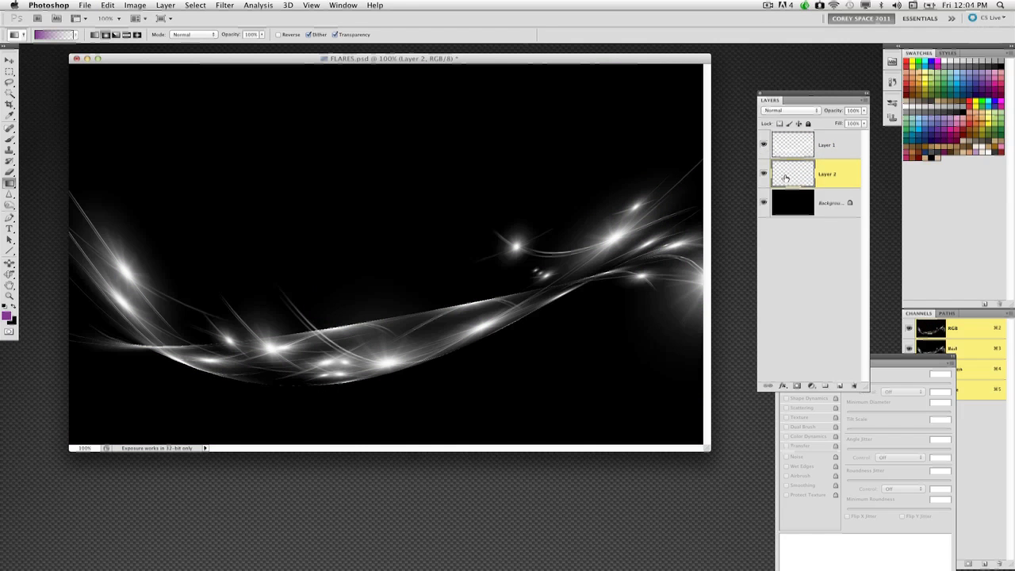
left_click_drag(635, 329, 498, 190)
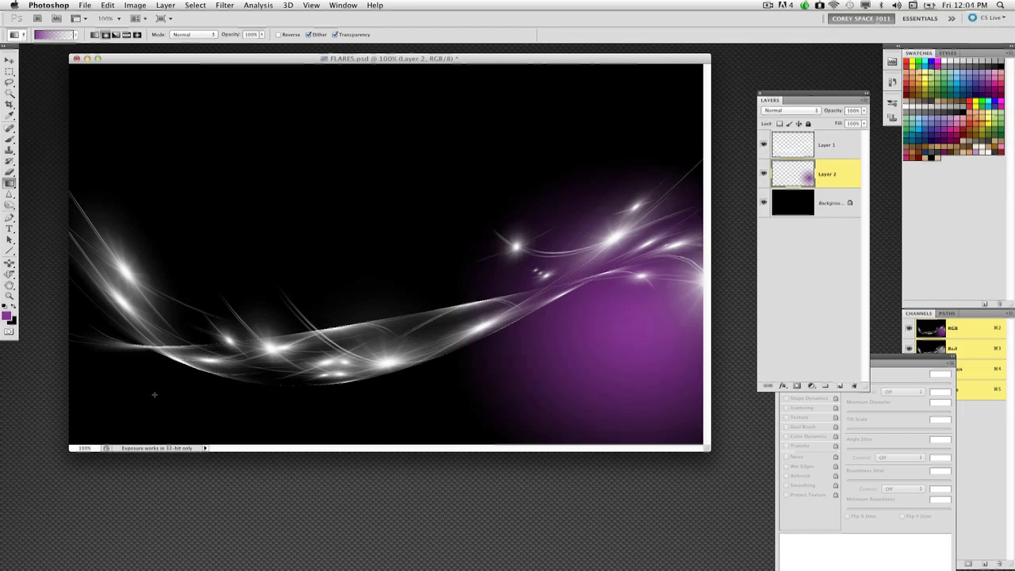
left_click_drag(159, 389, 288, 197)
left_click_drag(140, 106, 384, 296)
Add an upper-right purple glow, set Layer 1 to Overlay, and duplicate it twice
left_click_drag(599, 95, 489, 291)
left_click(826, 148)
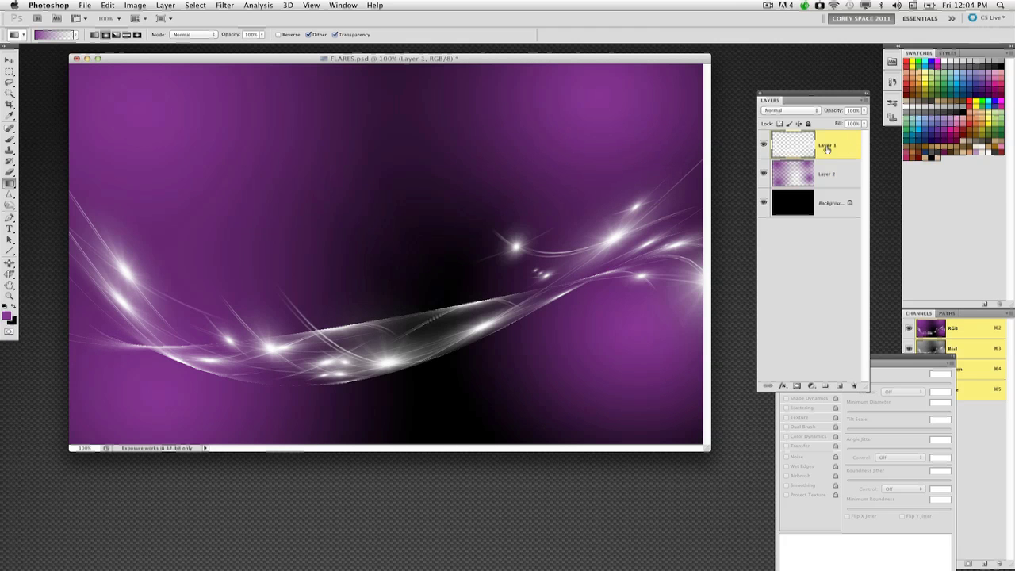
left_click(793, 111)
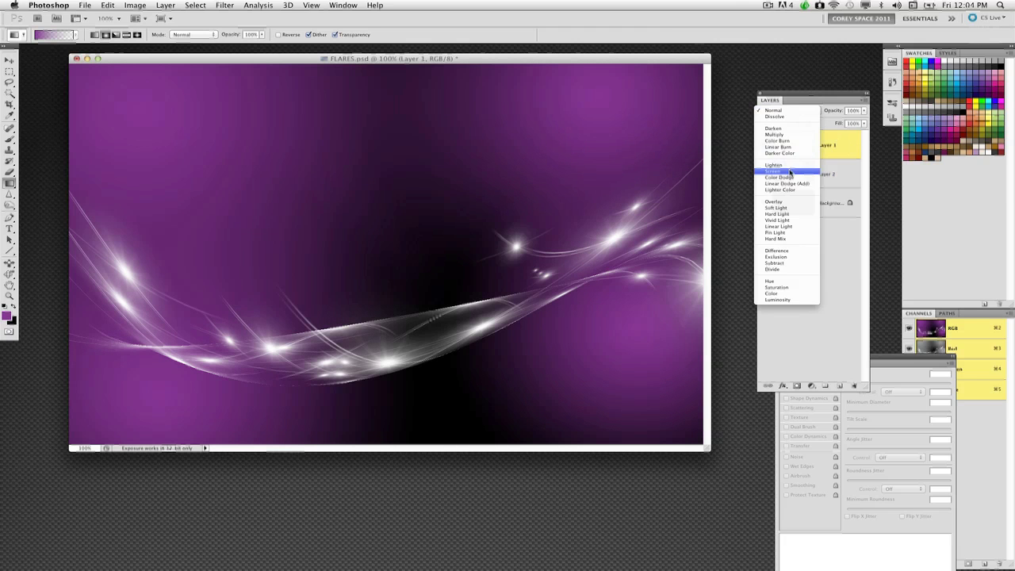
left_click(782, 203)
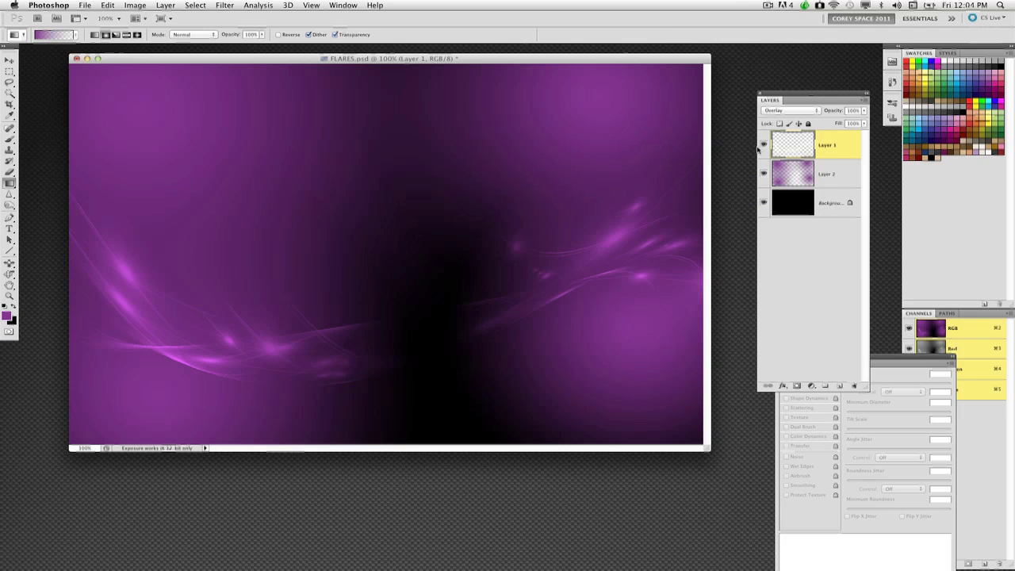
key("super+j")
key("super+j")
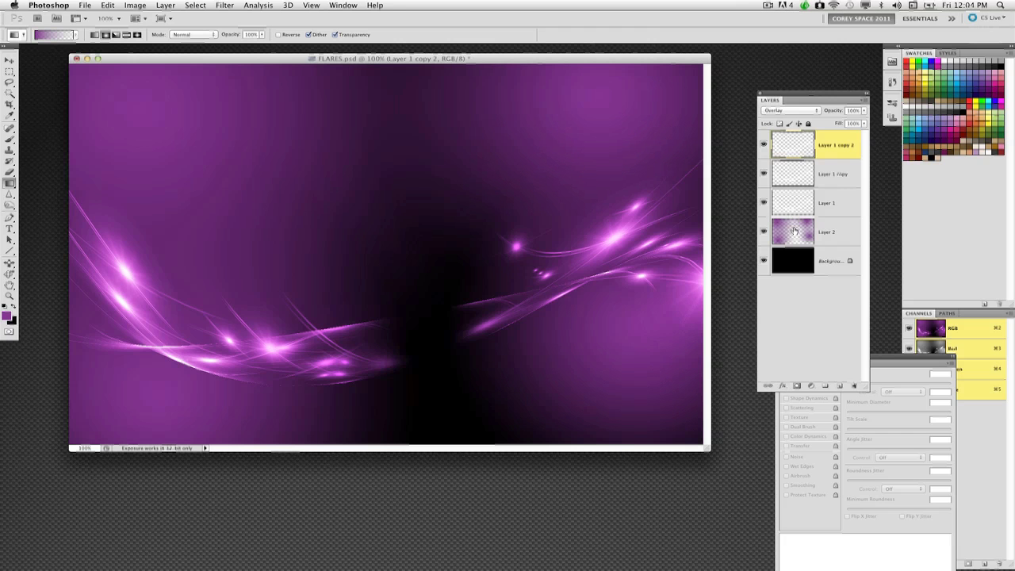
left_click(796, 230)
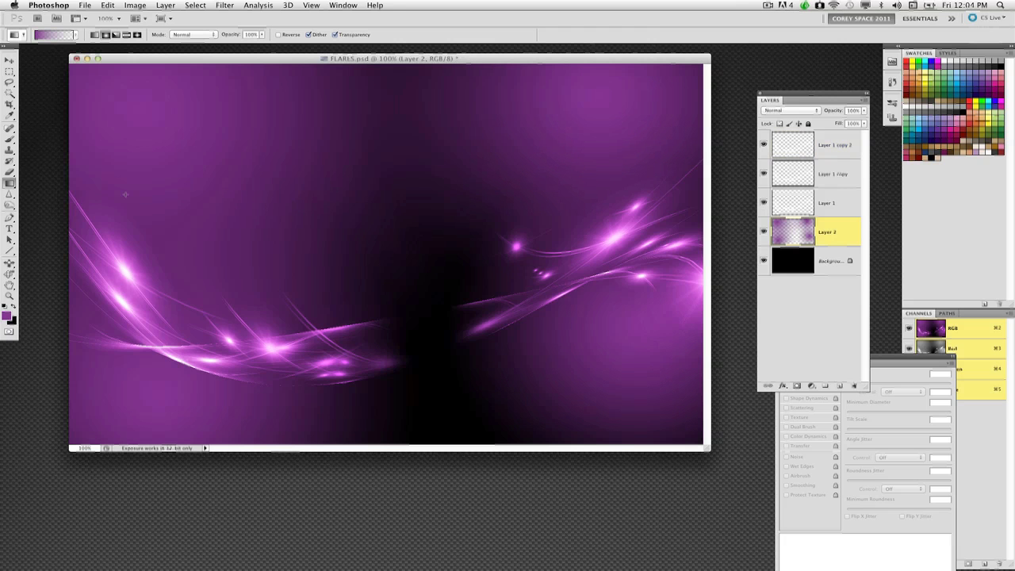
Redraw Layer 2's purple radial gradient darker at the top centre
left_click(11, 184)
left_click(42, 182)
left_click_drag(397, 188, 475, 410)
left_click(10, 60)
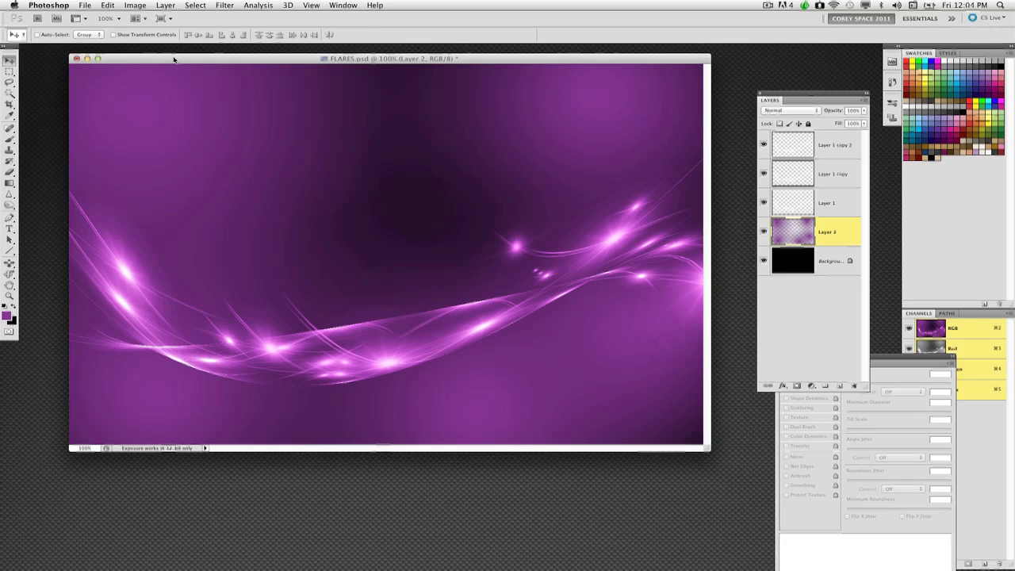
left_click_drag(180, 58, 165, 61)
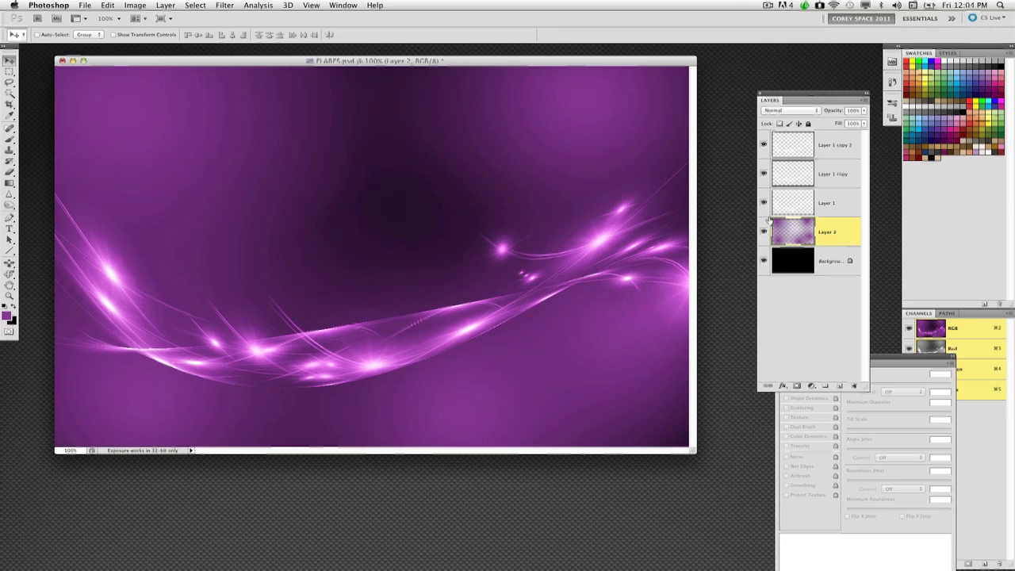
Select the three Layer 1 flare layers and stretch them vertically to 118.6%
left_click(791, 179)
left_click(795, 149)
left_click(789, 198)
left_click(795, 149, "shift")
key("super+r")
key("super+t")
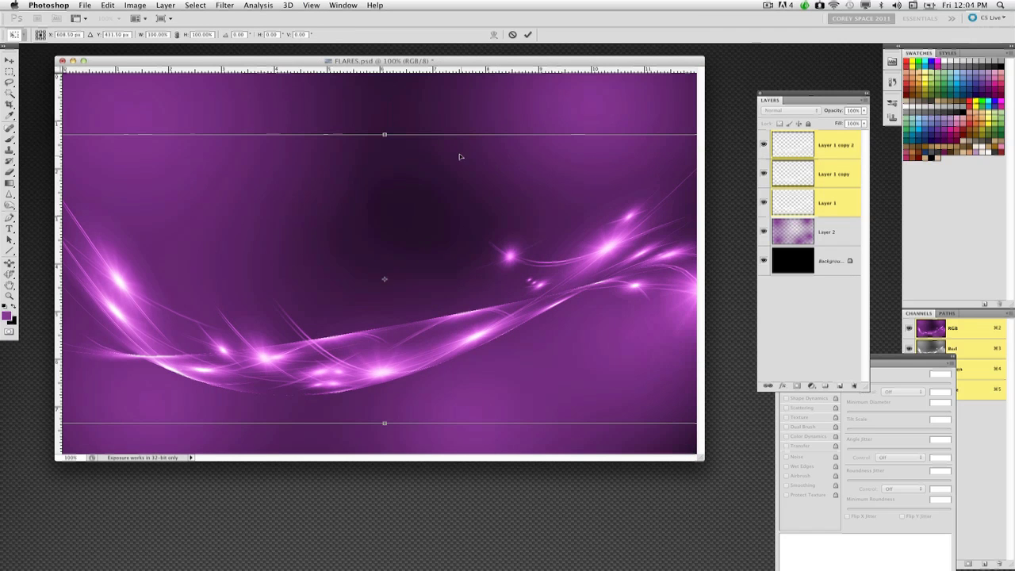
left_click_drag(384, 132, 384, 107)
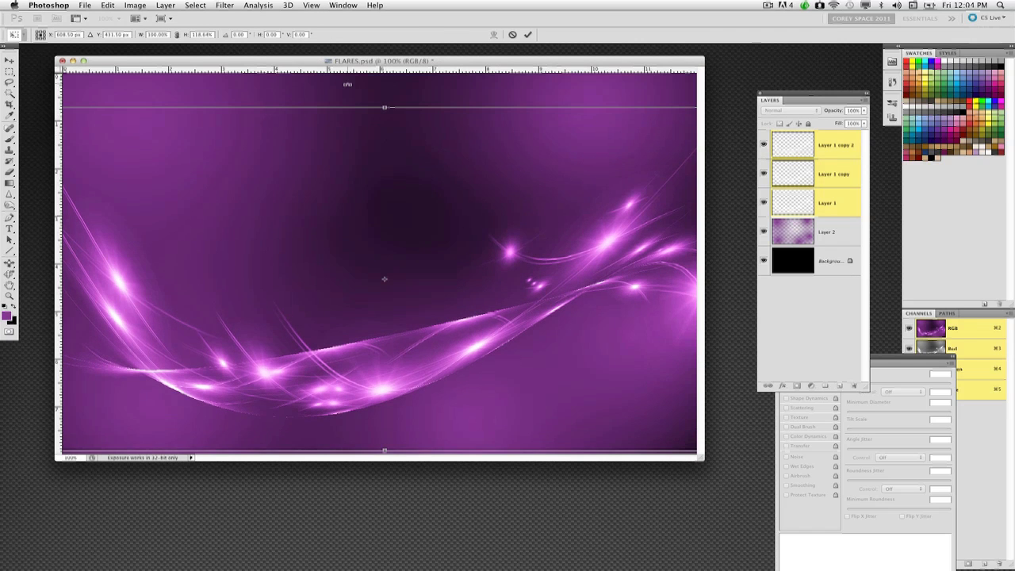
key("Return")
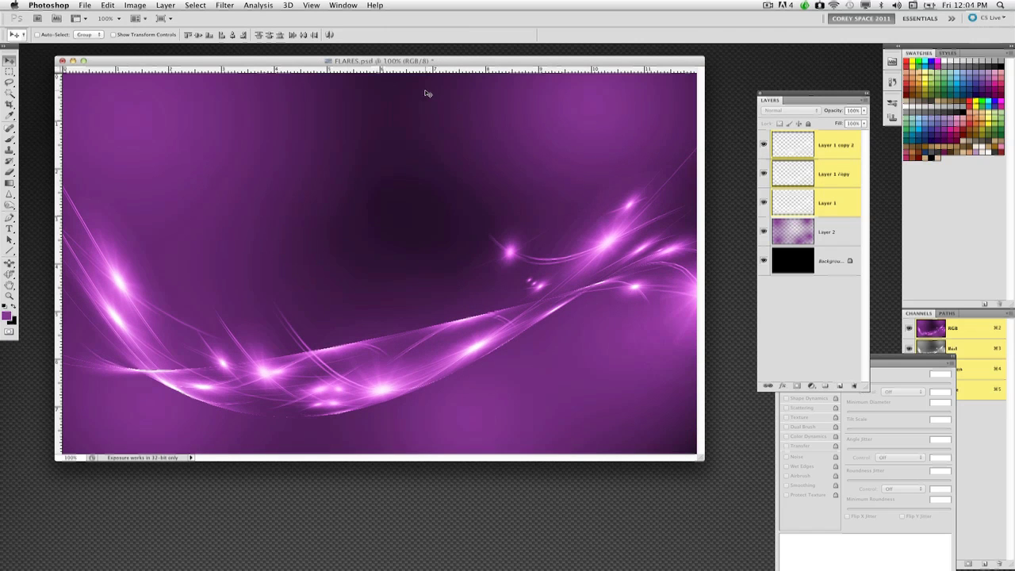
key("super+r")
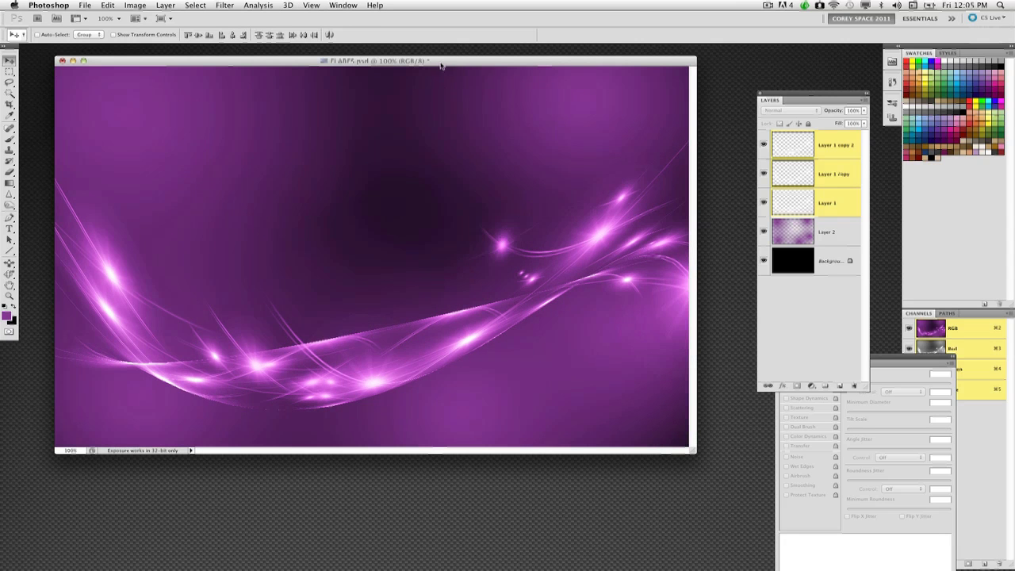
left_click_drag(449, 63, 454, 66)
left_click(804, 154)
Add a new layer and set up the flare brush with white as the painting colour
left_click(839, 385)
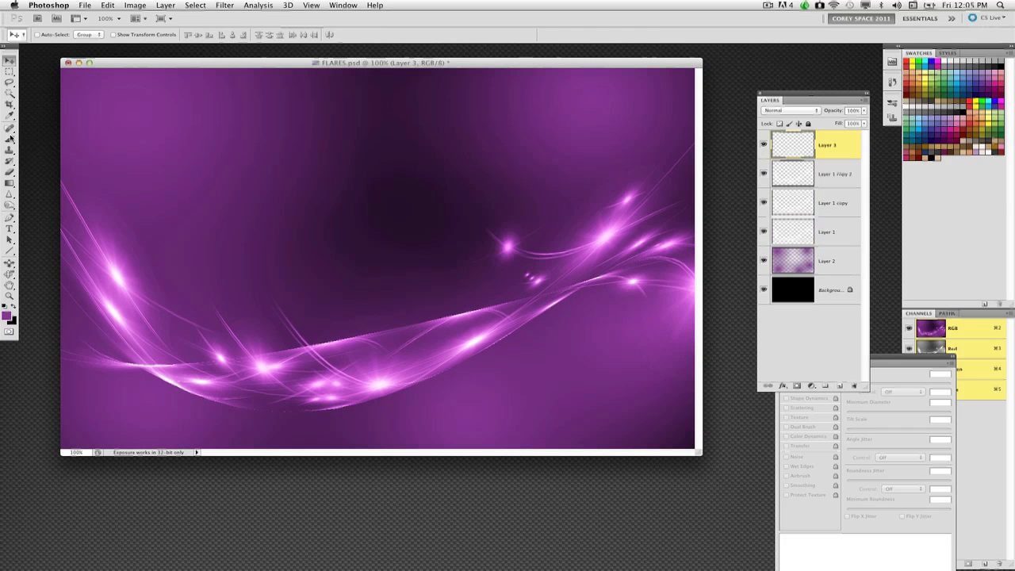
left_click_drag(10, 138, 38, 139)
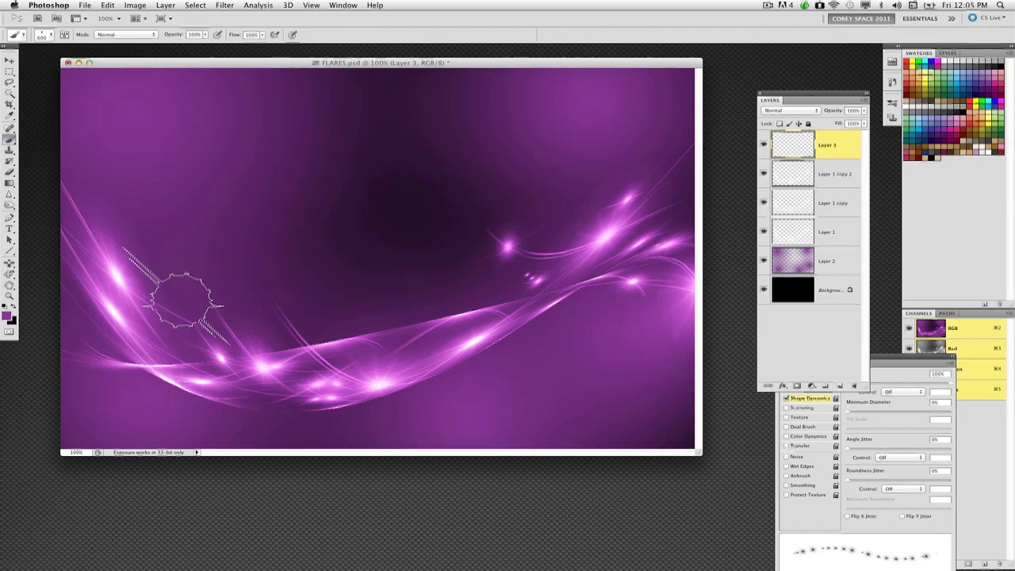
left_click(21, 314)
left_click(106, 295)
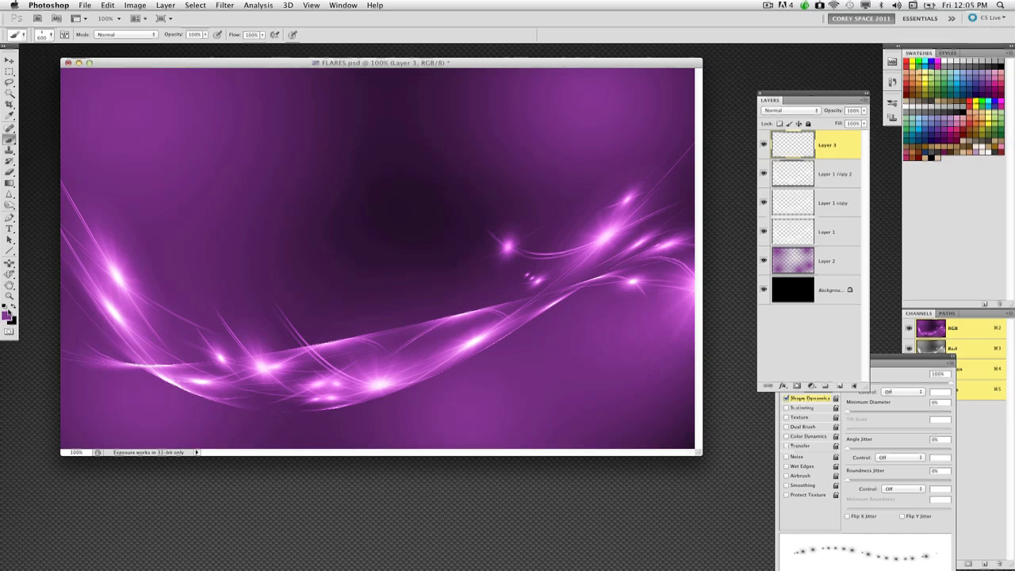
key("d")
left_click(12, 308)
Stamp three bright white star flares along the ribbon
left_click(384, 383)
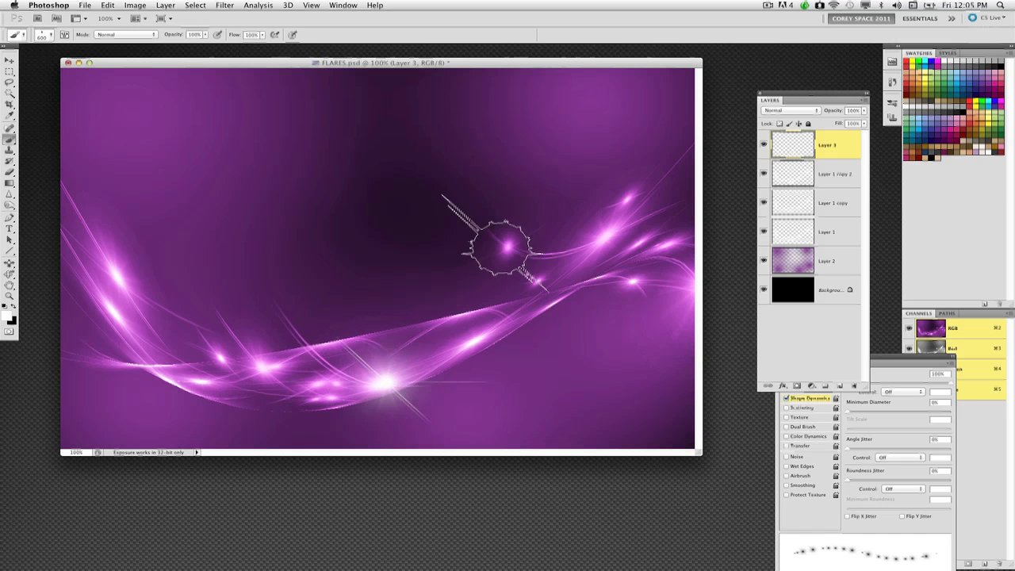
left_click(472, 341)
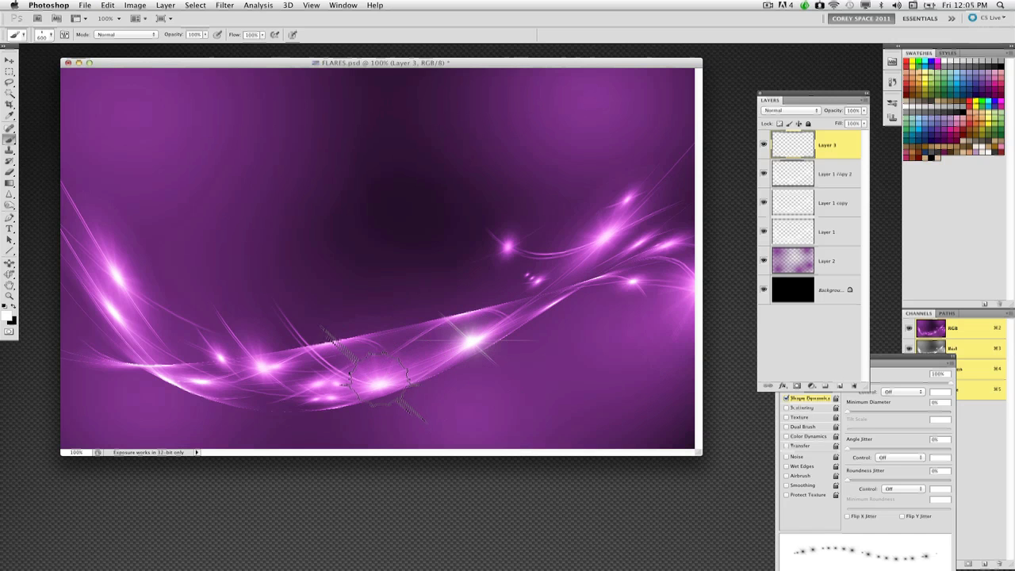
left_click(381, 383)
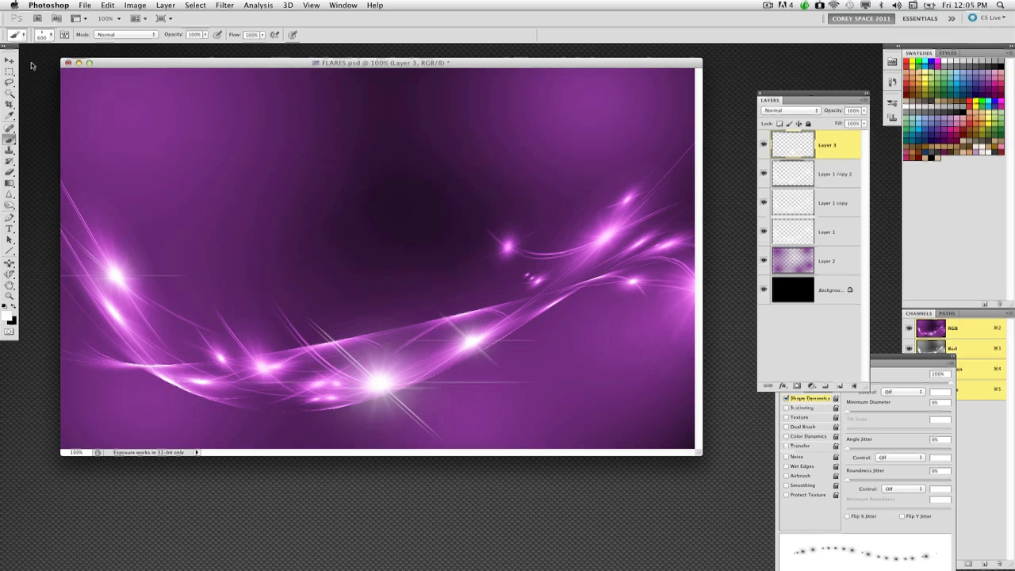
left_click(9, 228)
Type the white title 'Shine' above the ribbon and shift it down and right
left_click(245, 248)
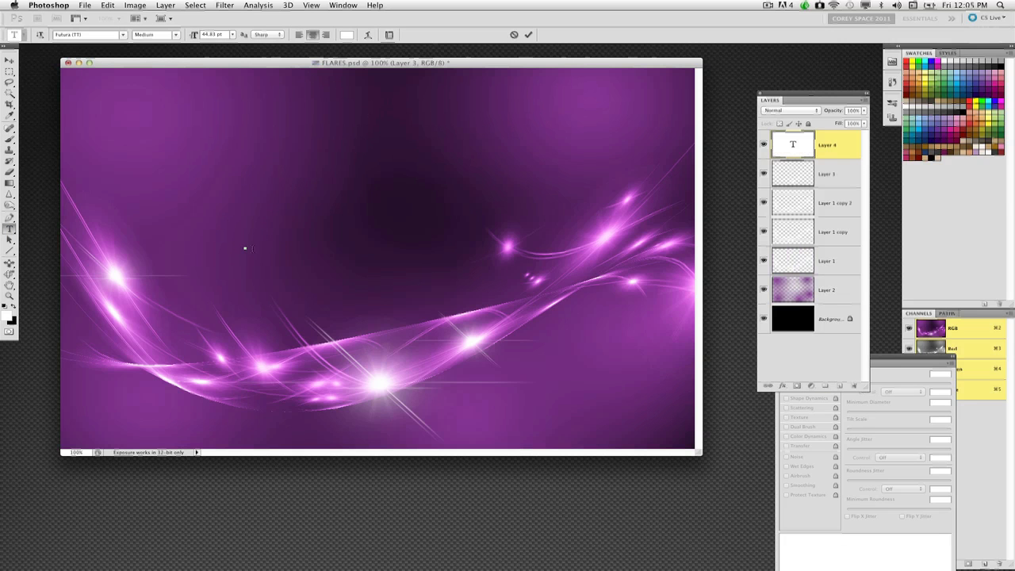
type("Shine")
left_click(9, 60)
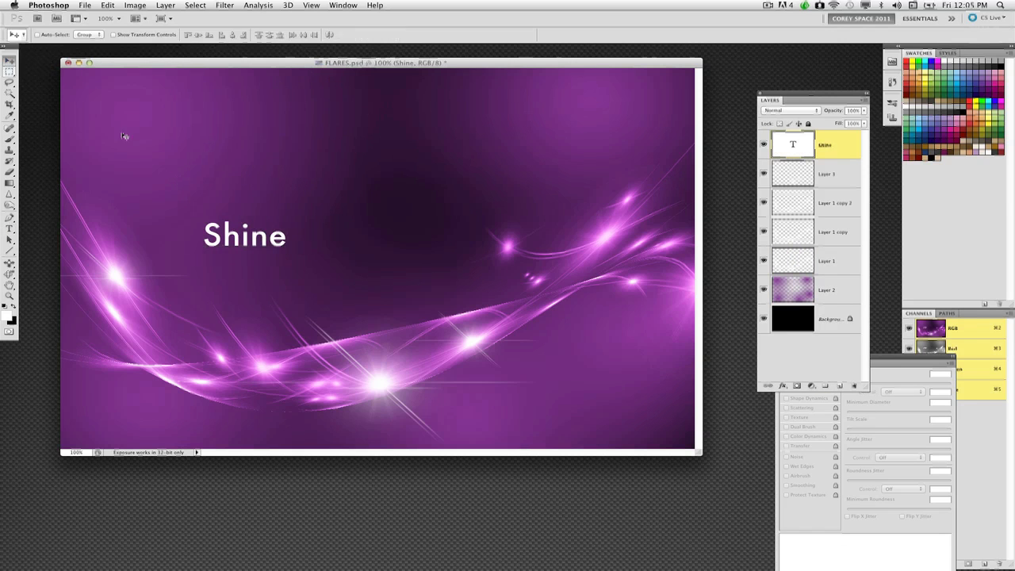
left_click_drag(230, 225, 263, 252)
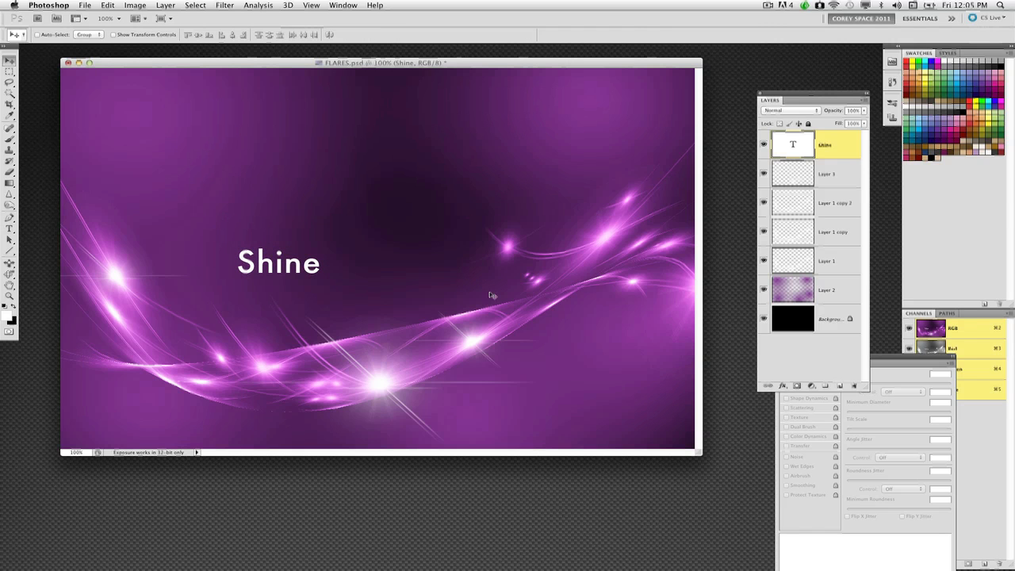
Select Layer 3 through Layer 1 and raise them about 20 px
left_click(773, 259)
left_click(793, 173, "shift")
left_click_drag(547, 320, 559, 301)
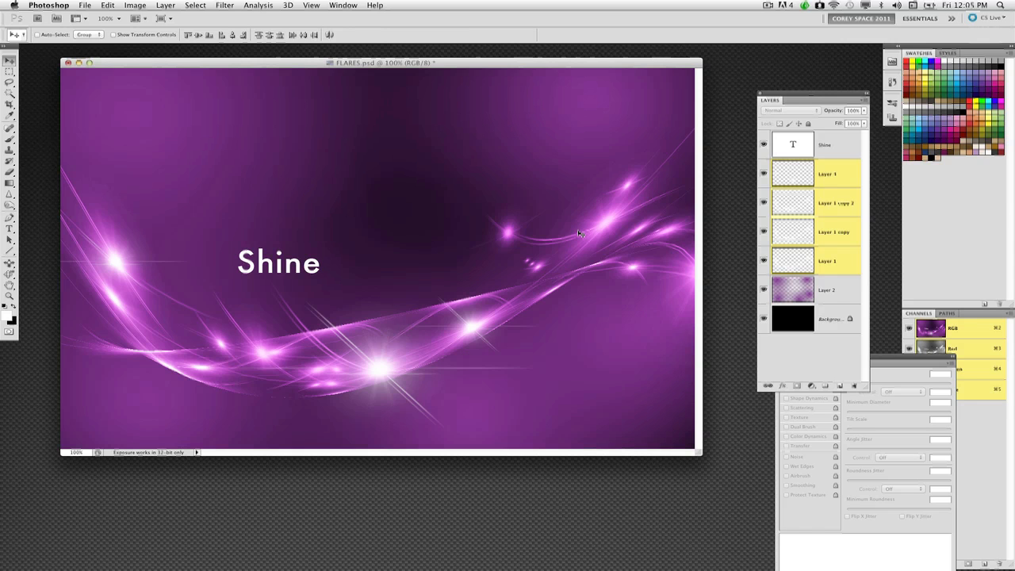
Hide the Shine text and toggle the flare layers' visibility to compare them
left_click(763, 144)
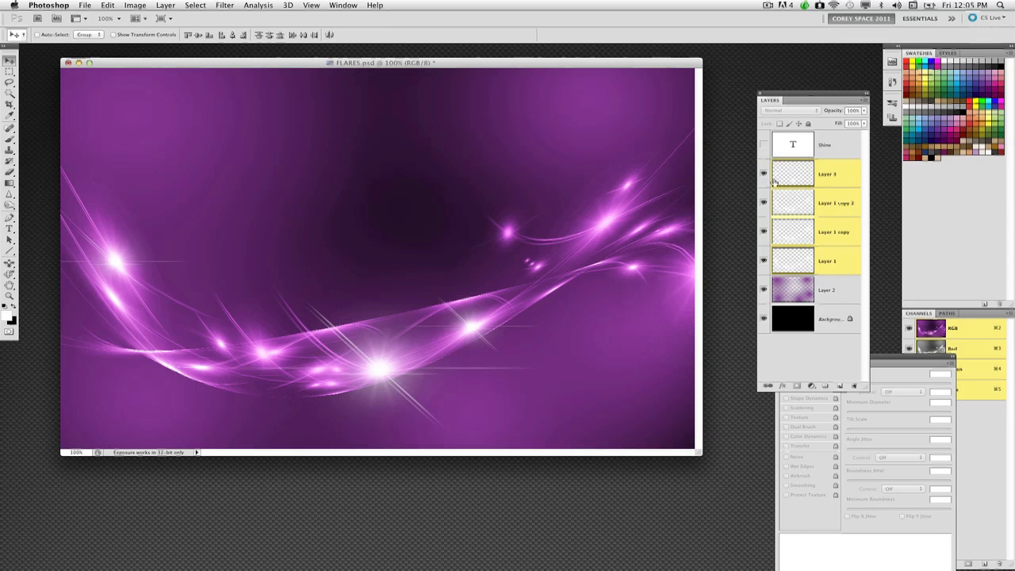
left_click(763, 290)
left_click(763, 290)
left_click(764, 261)
left_click(764, 232)
left_click(764, 174)
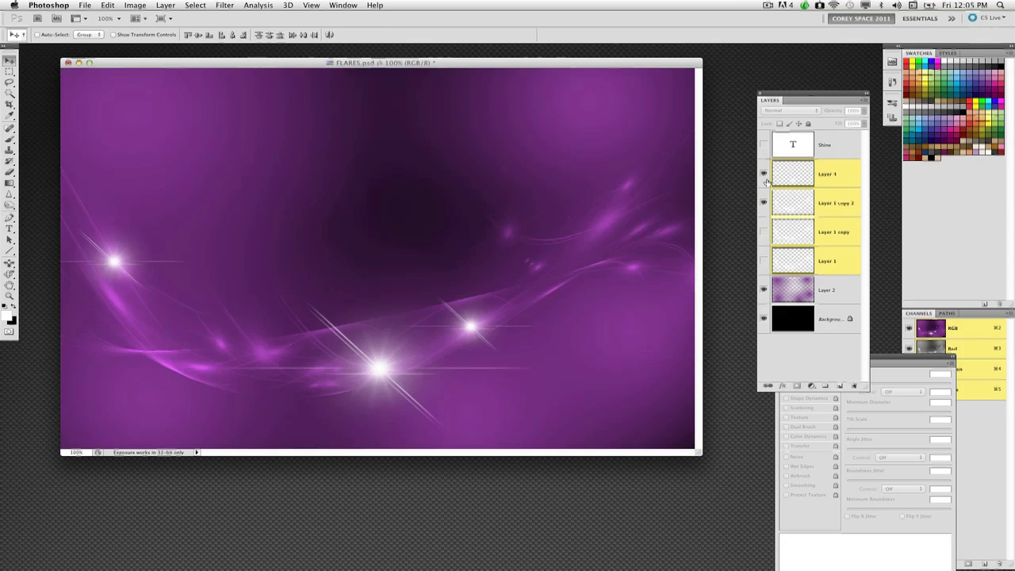
left_click(764, 203)
left_click(764, 261)
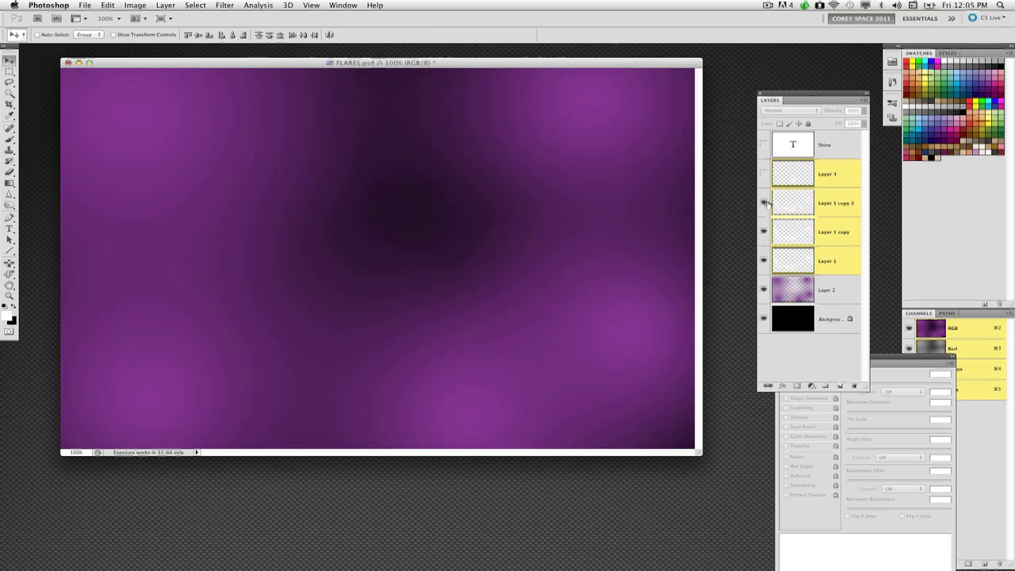
left_click(764, 231)
left_click(764, 203)
left_click(764, 174)
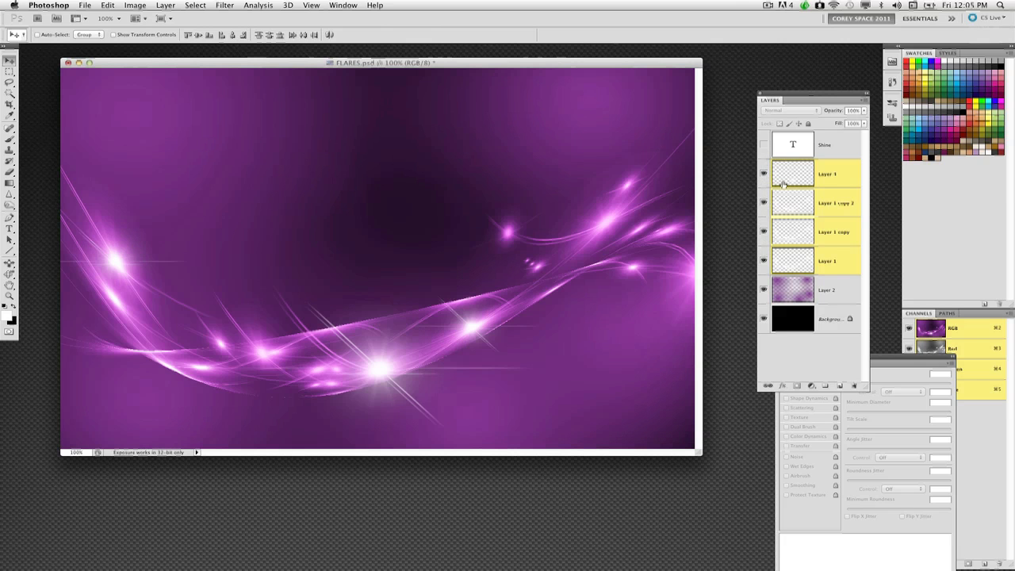
Hide Layer 4 and the Layer 1 copies, set Layer 1 to Normal, and nudge it down
left_click(763, 174)
left_click(764, 203)
left_click(763, 232)
left_click(789, 258)
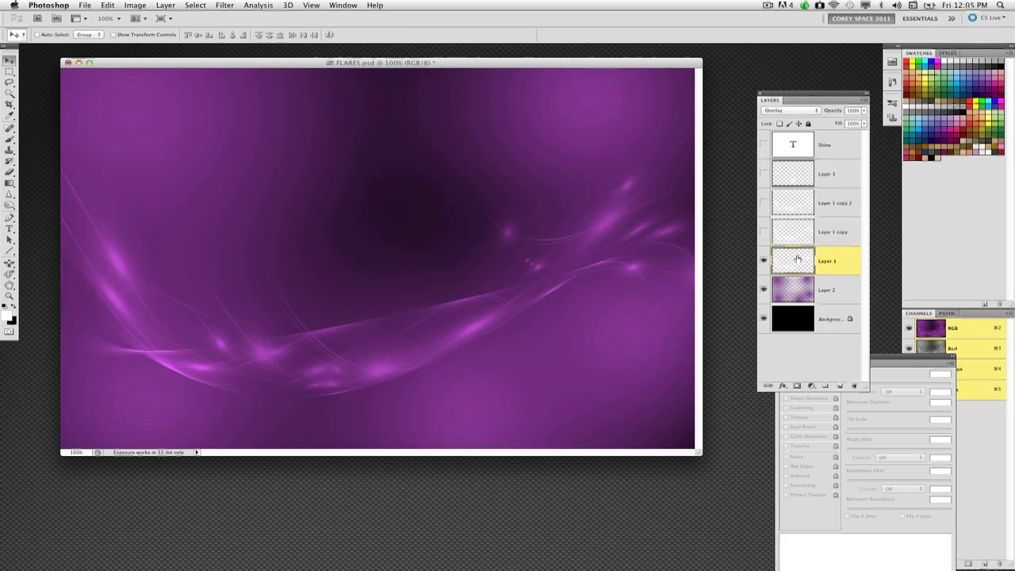
left_click(789, 113)
left_click(790, 21)
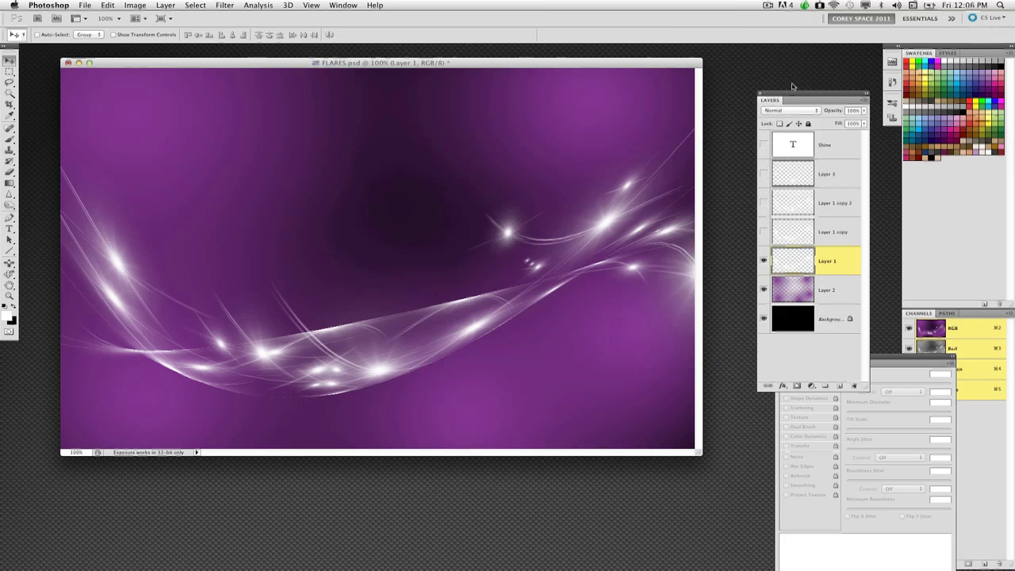
key("shift+Down")
key("shift+Down")
key("shift+Down")
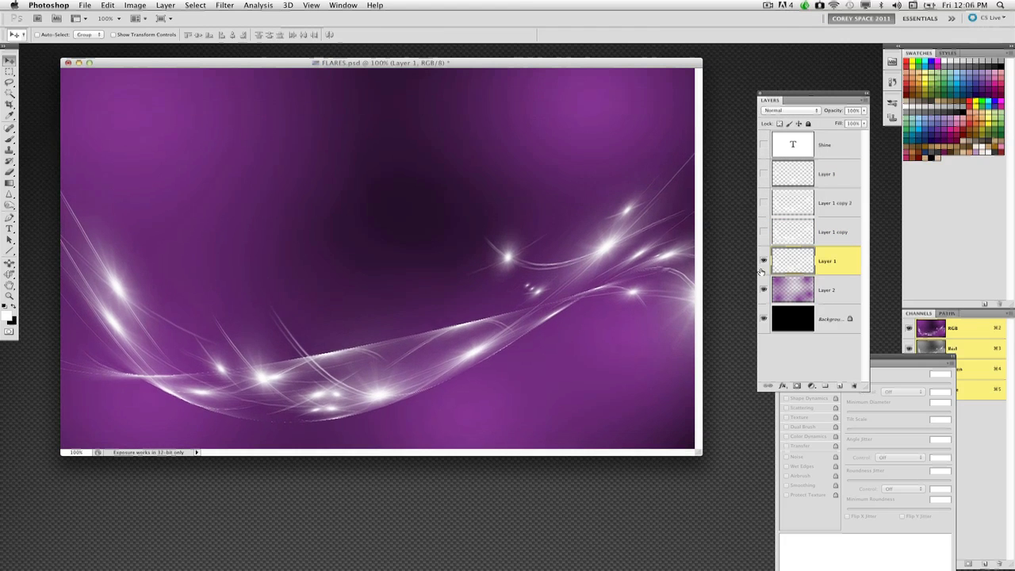
Duplicate the ribbon with a pivot on the right and rotate the copy about 23°
left_click_drag(574, 278, 586, 284)
left_click_drag(698, 452, 746, 524)
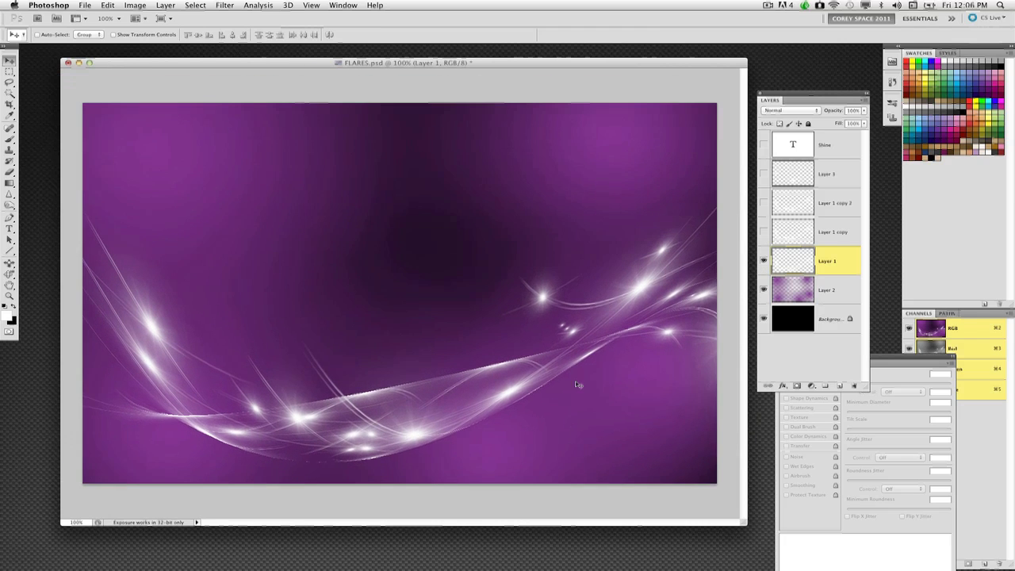
left_click_drag(544, 375, 490, 347)
key("super+t")
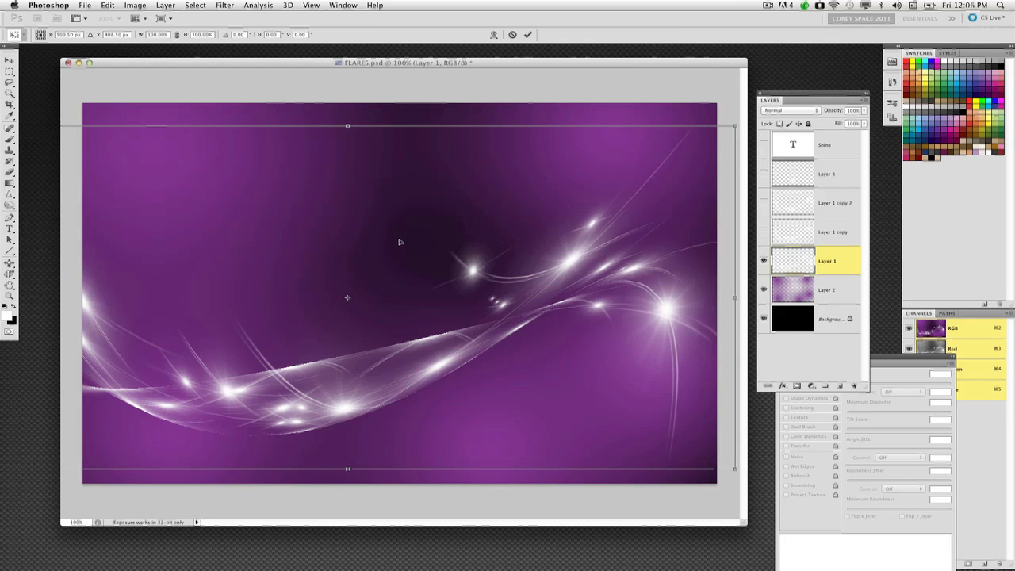
left_click_drag(347, 299, 574, 333)
left_click_drag(204, 89, 381, 66)
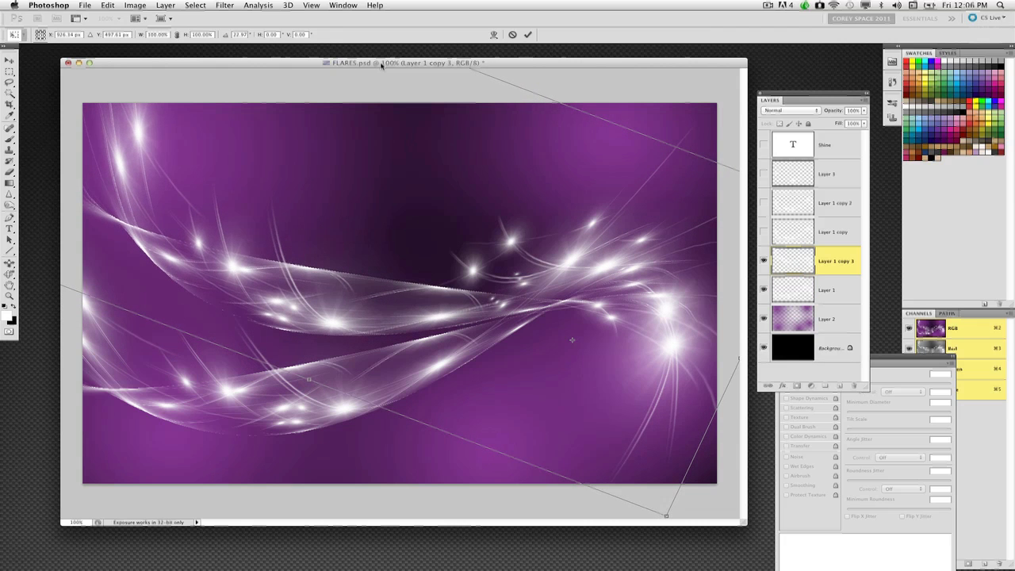
Apply the rotation and repeat the rotated copy to close the spiral, undoing one extra
key("Return")
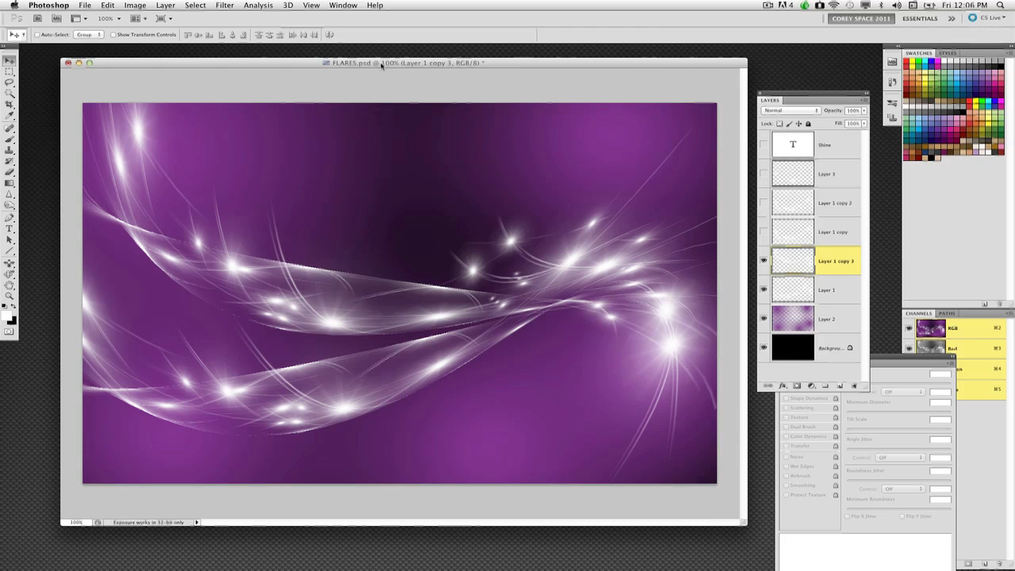
key("super+alt+shift+t")
key("super+alt+shift+t")
key("super+alt+shift+t")
key("super+alt+shift+t")
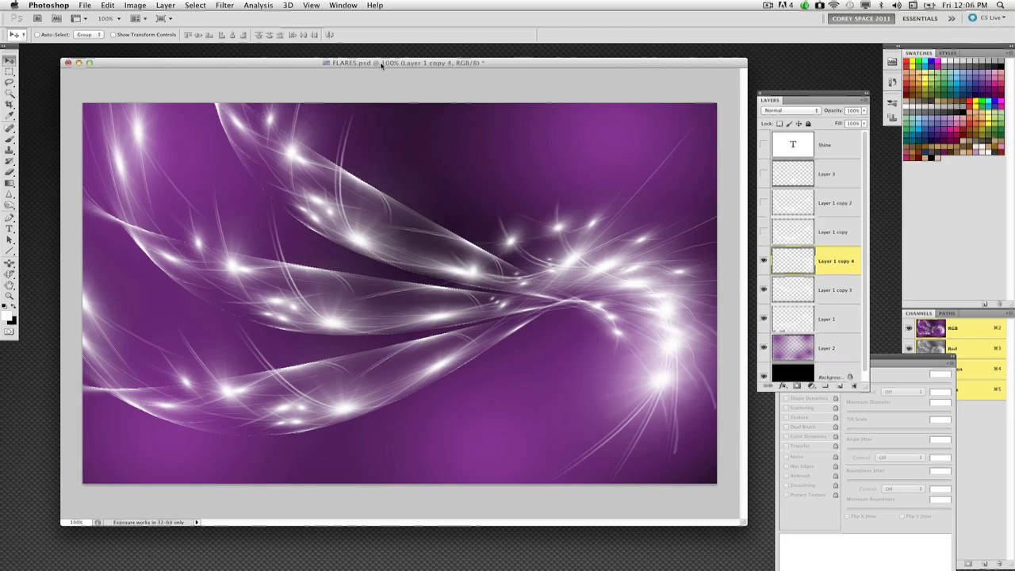
key("super+alt+shift+t")
key("super+alt+shift+t")
key("super+alt+shift+t")
key("super+alt+shift+t")
key("super+alt+shift+t")
key("super+alt+shift+t")
key("super+alt+shift+t")
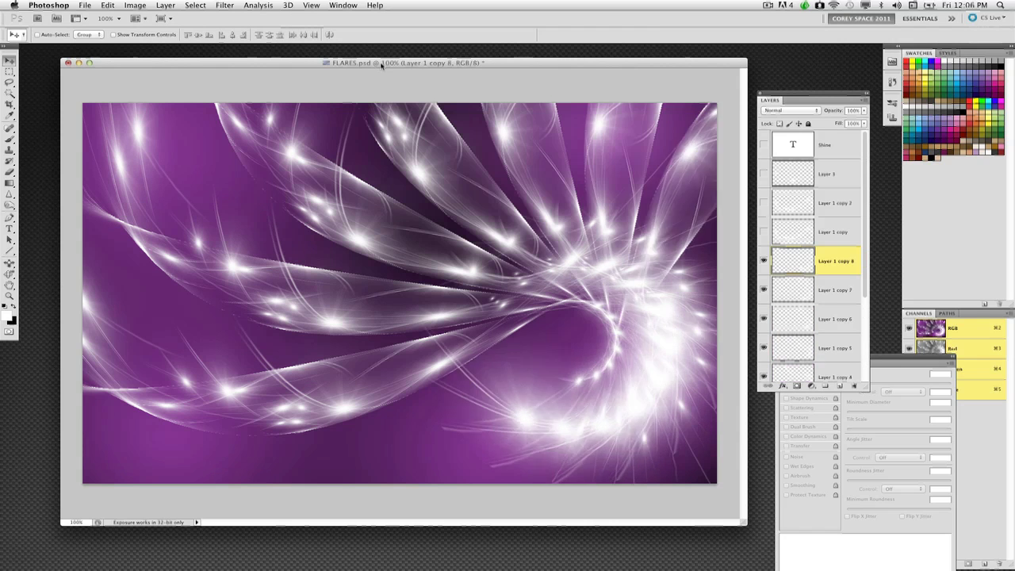
key("super+alt+shift+t")
key("super+alt+shift+t")
key("super+alt+shift+t")
key("super+alt+shift+t")
key("super+z")
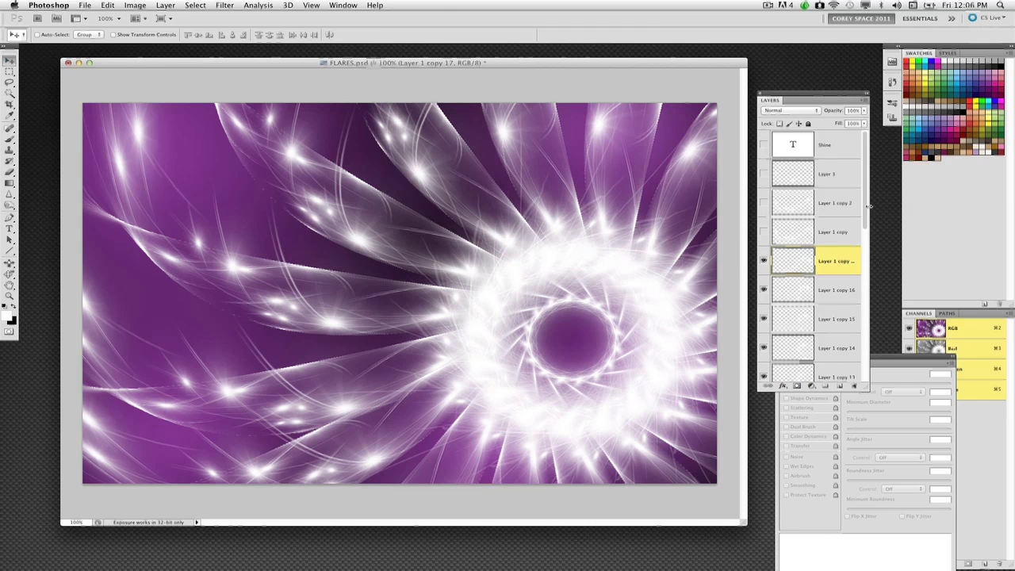
Select all flare copies down to Layer 1 and merge them into one layer
scroll(866, 212, "down", 3)
left_click_drag(855, 390, 845, 532)
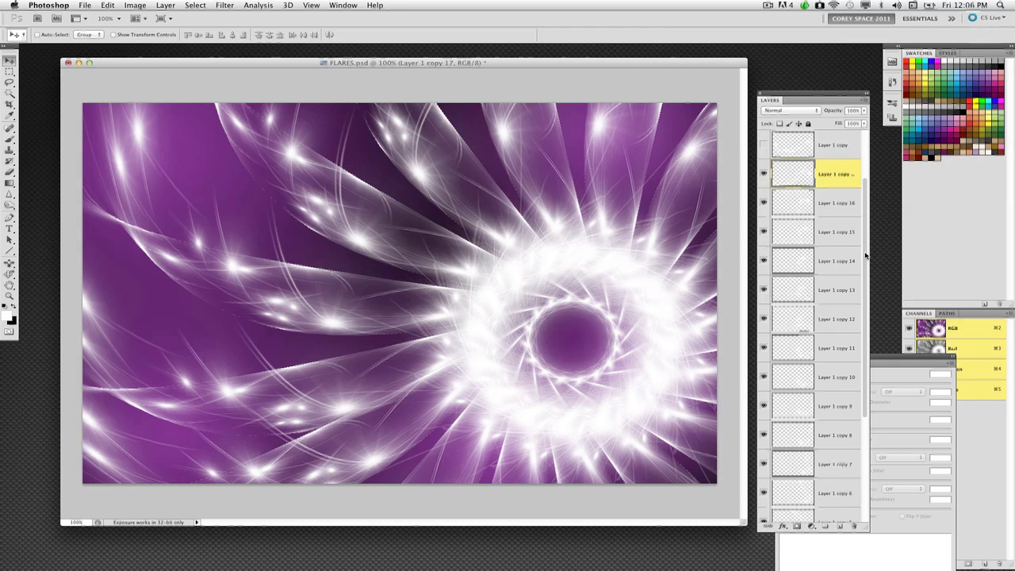
scroll(861, 270, "down", 10)
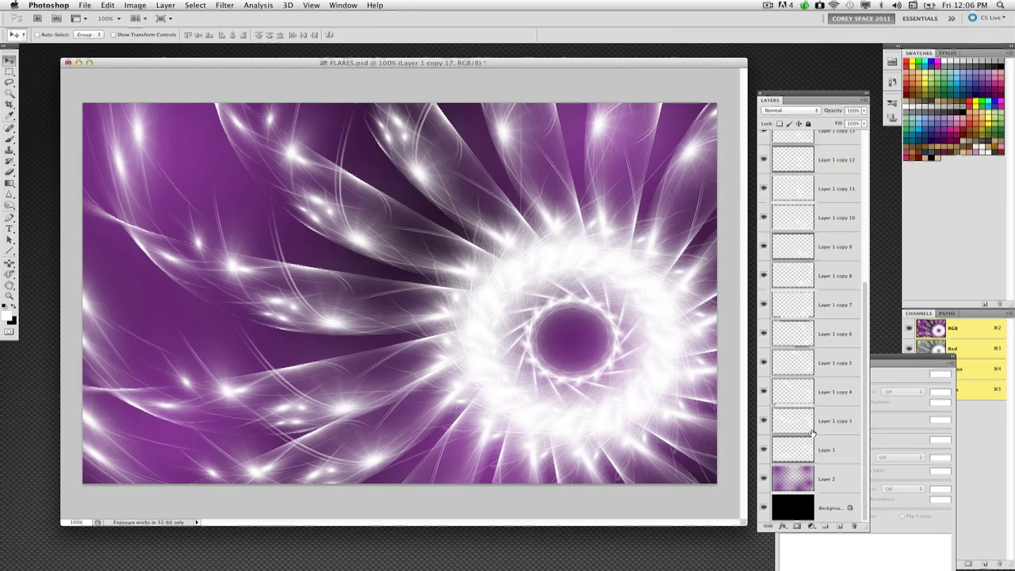
left_click(803, 450, "shift")
scroll(840, 318, "up", 8)
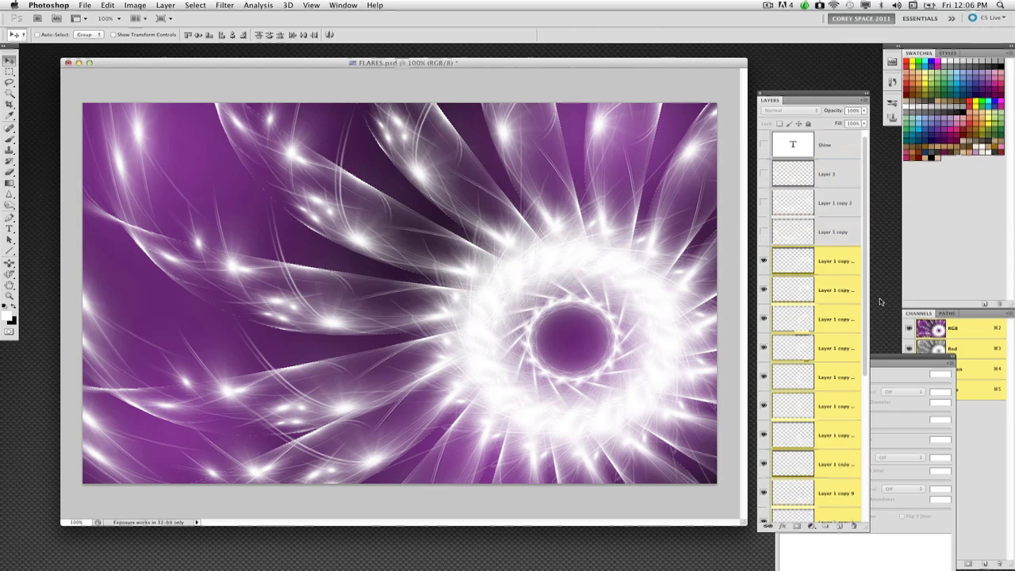
key("super+e")
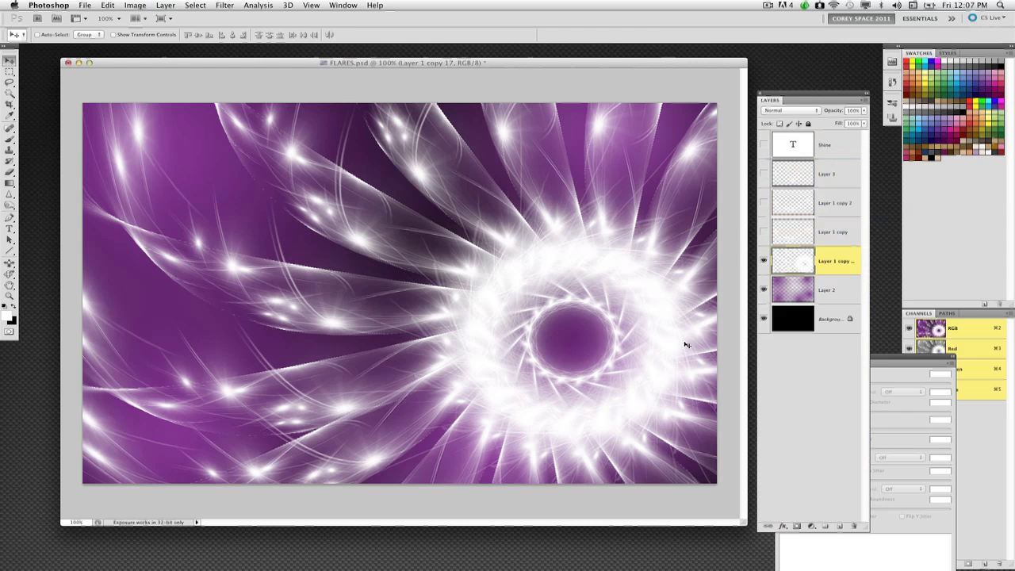
Move the merged spiral higher on the canvas and set its blend mode to Overlay
left_click_drag(682, 346, 600, 226)
key("super+minus")
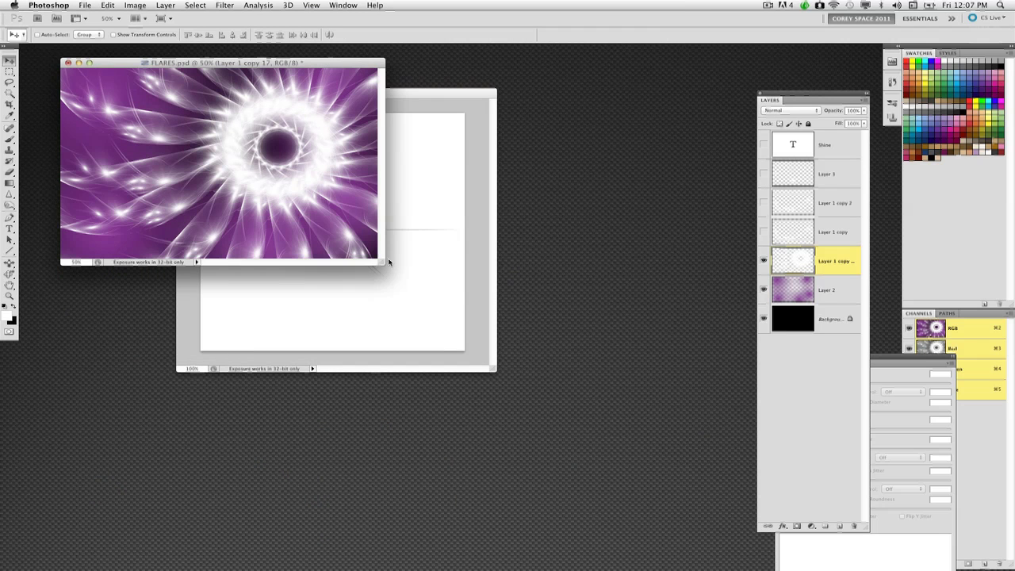
left_click_drag(383, 262, 649, 450)
mouse_move(533, 250)
left_mouse_down()
mouse_move(469, 319)
mouse_move(451, 317)
mouse_move(547, 249)
left_mouse_up()
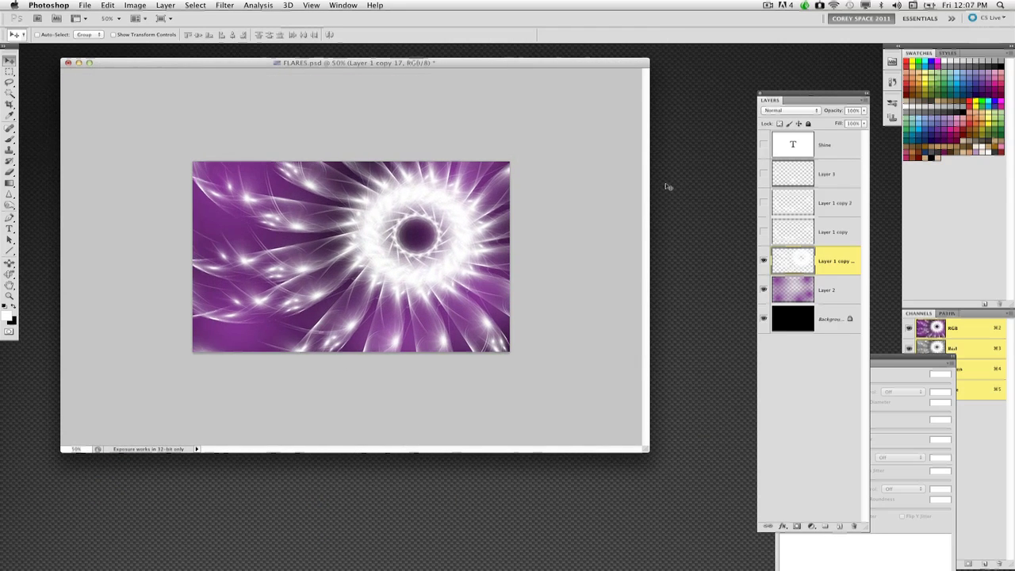
left_click(797, 113)
left_click(783, 196)
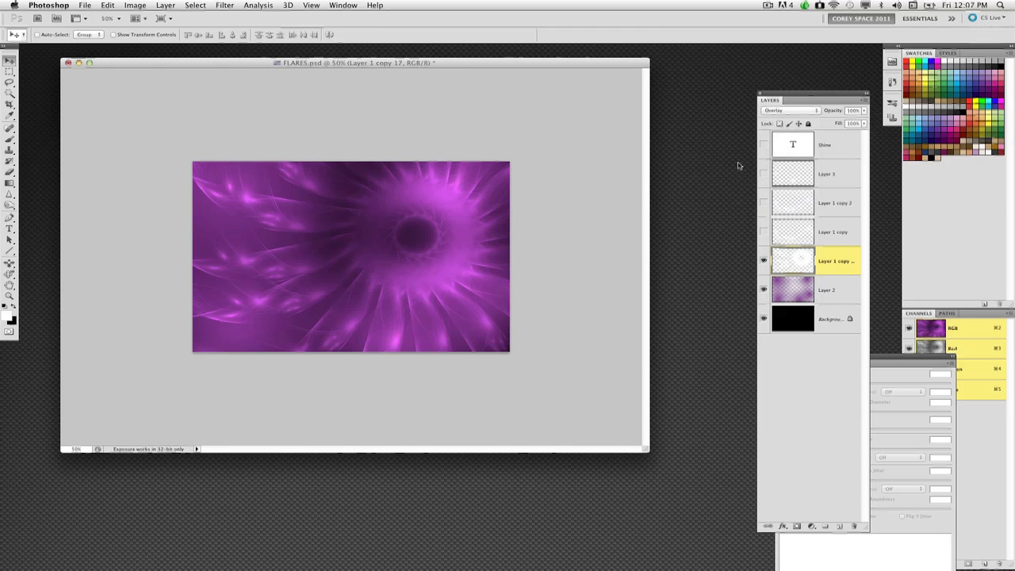
Duplicate the spiral as Layer 1 copy 18, hide it, and toggle Layer 1 copy 17 to compare
key("super+1")
key("super+j")
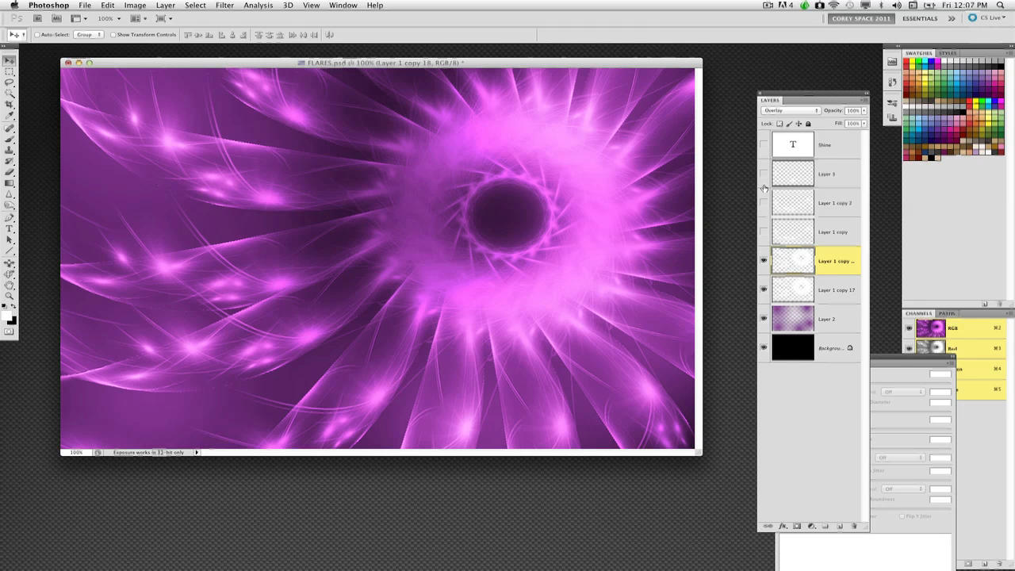
left_click(763, 260)
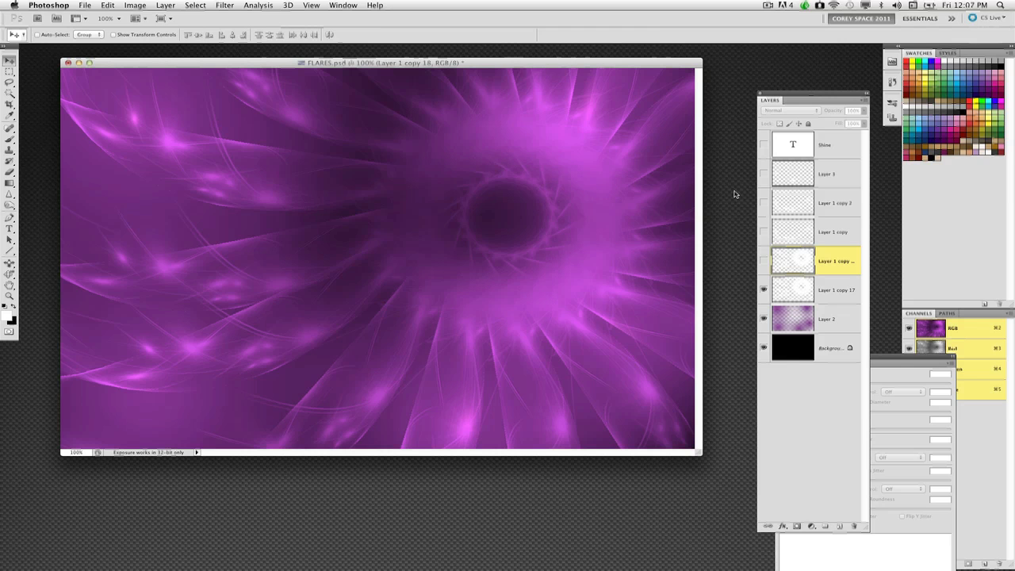
left_click(763, 290)
left_click(762, 291)
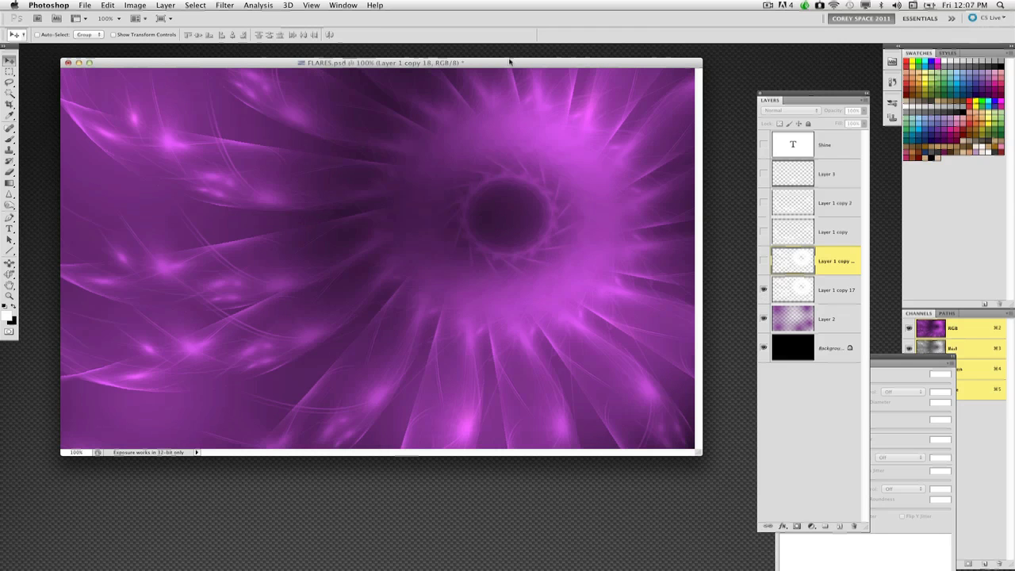